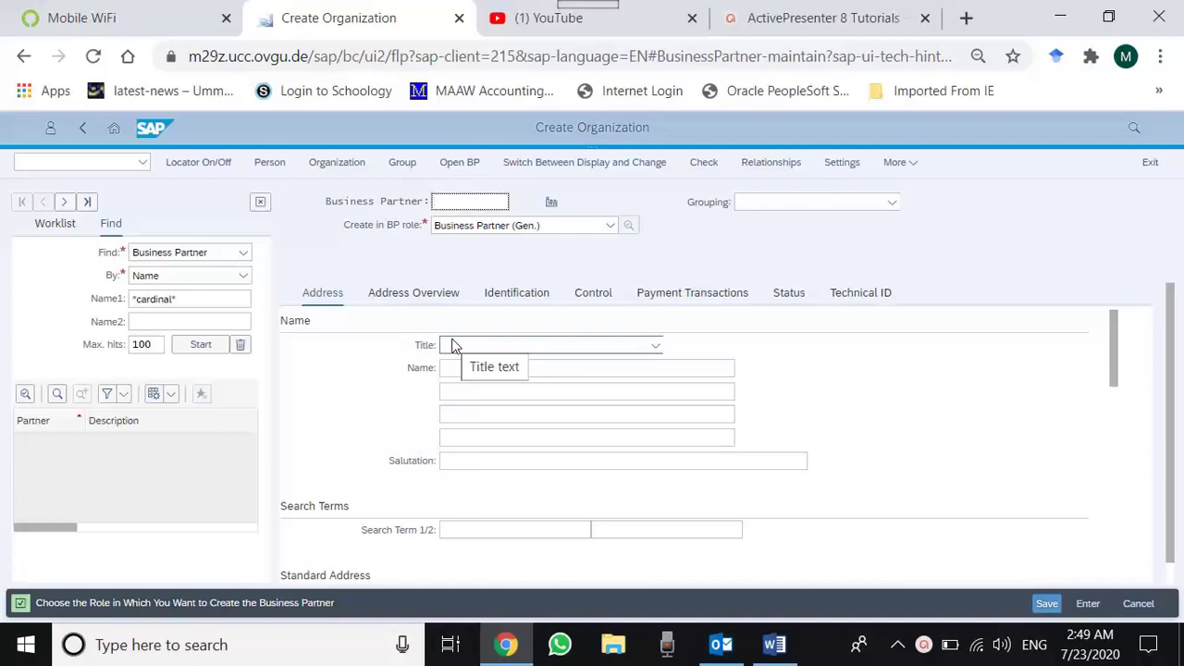
# - Set the title to Company, the name to Edhi Foundation and Search Term 1 to 000
pyautogui.click(454, 346)
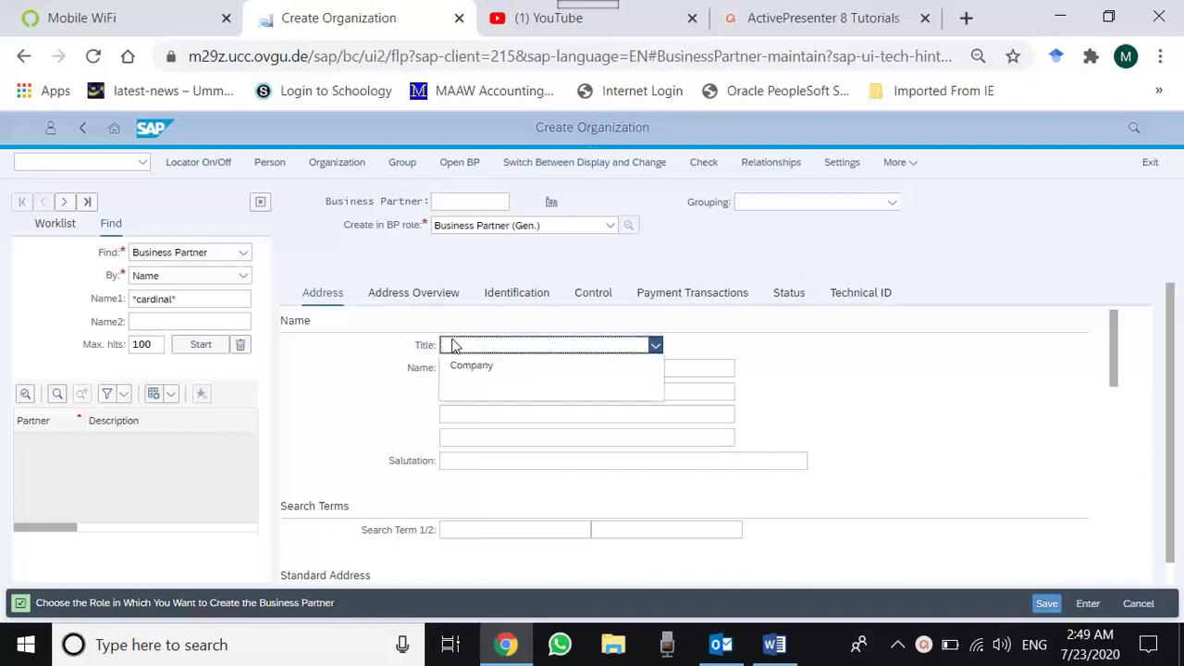
pyautogui.click(463, 365)
pyautogui.click(467, 368)
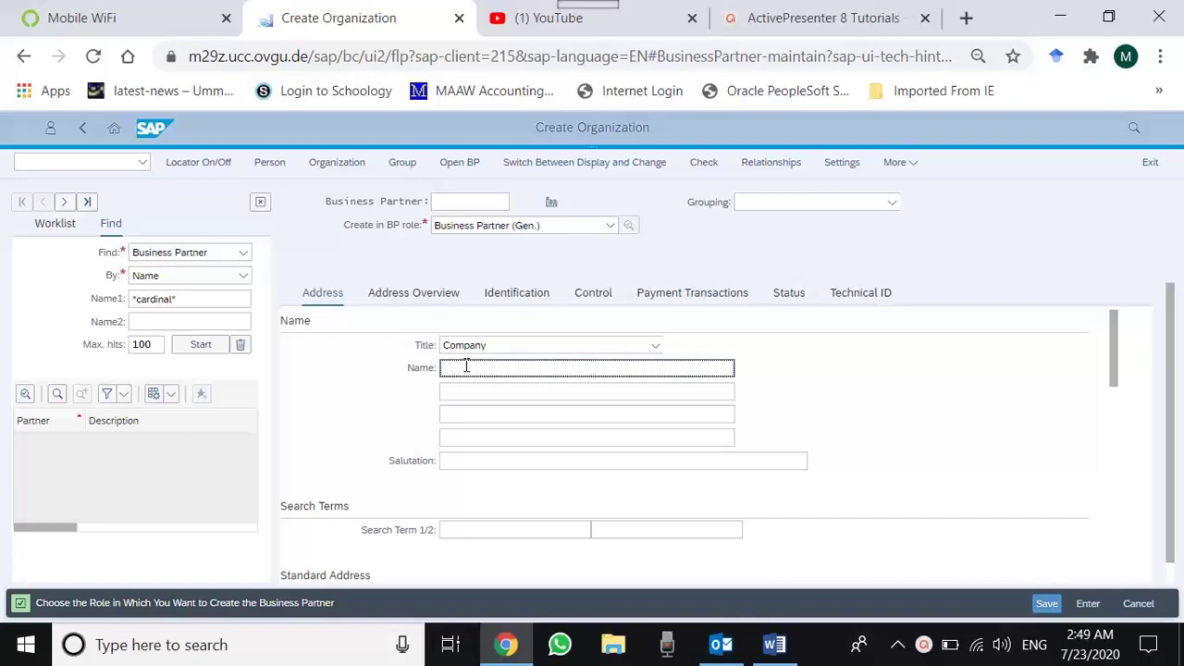
pyautogui.write('Edhi Foundation')
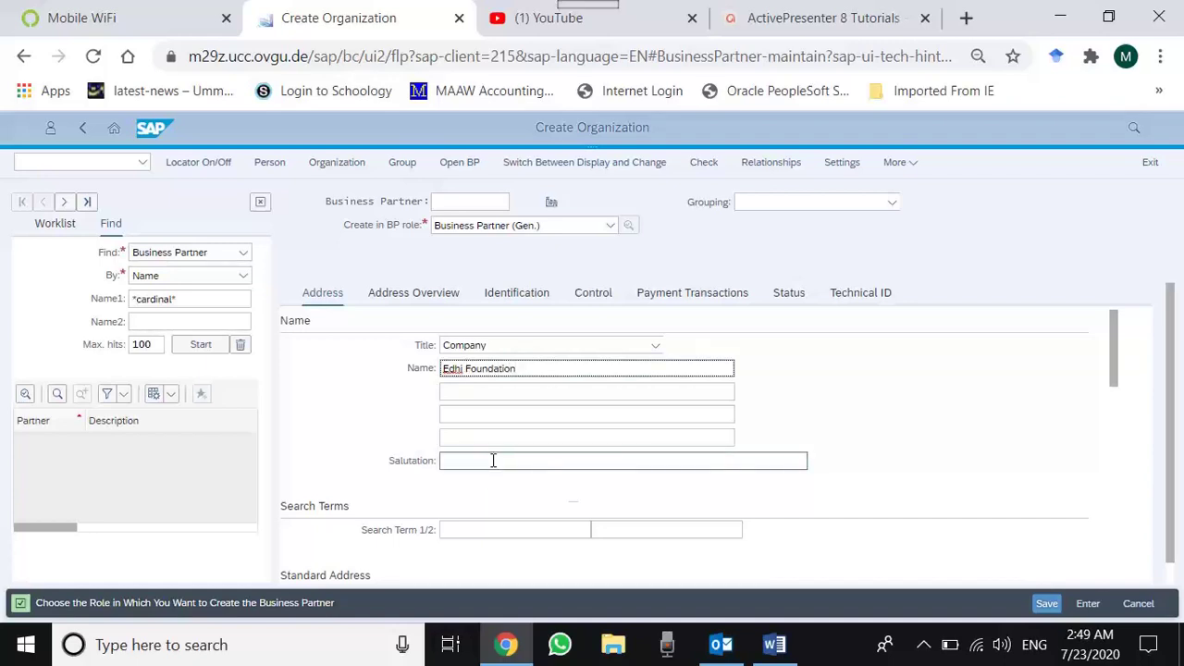
pyautogui.click(494, 529)
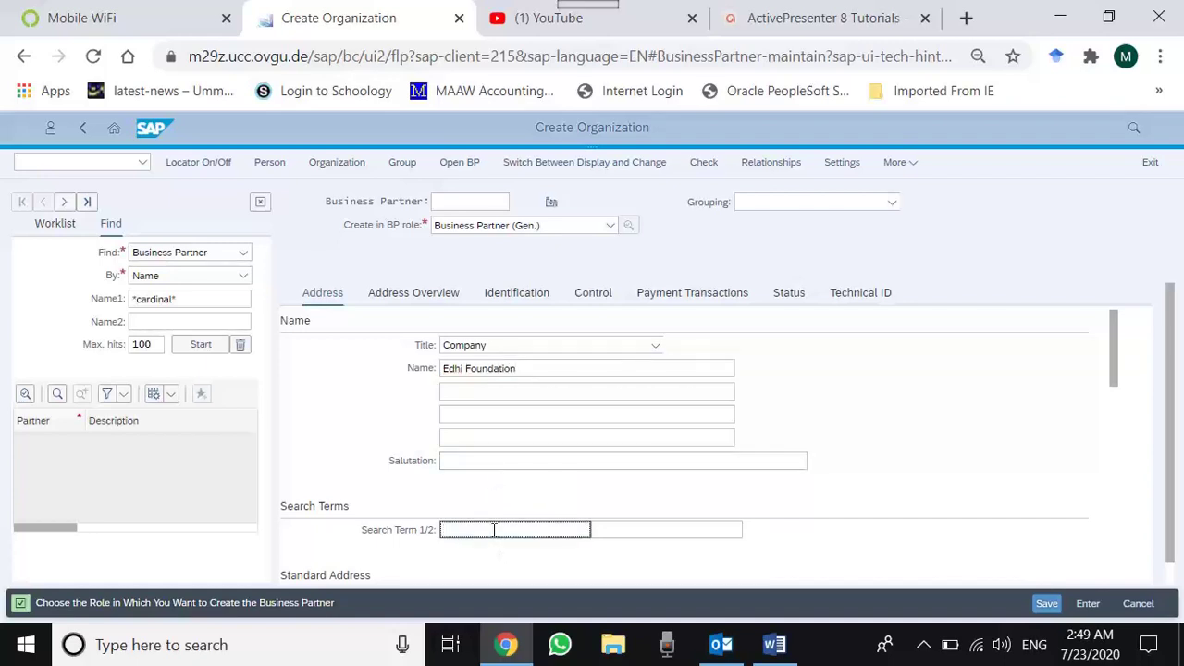
pyautogui.write('000')
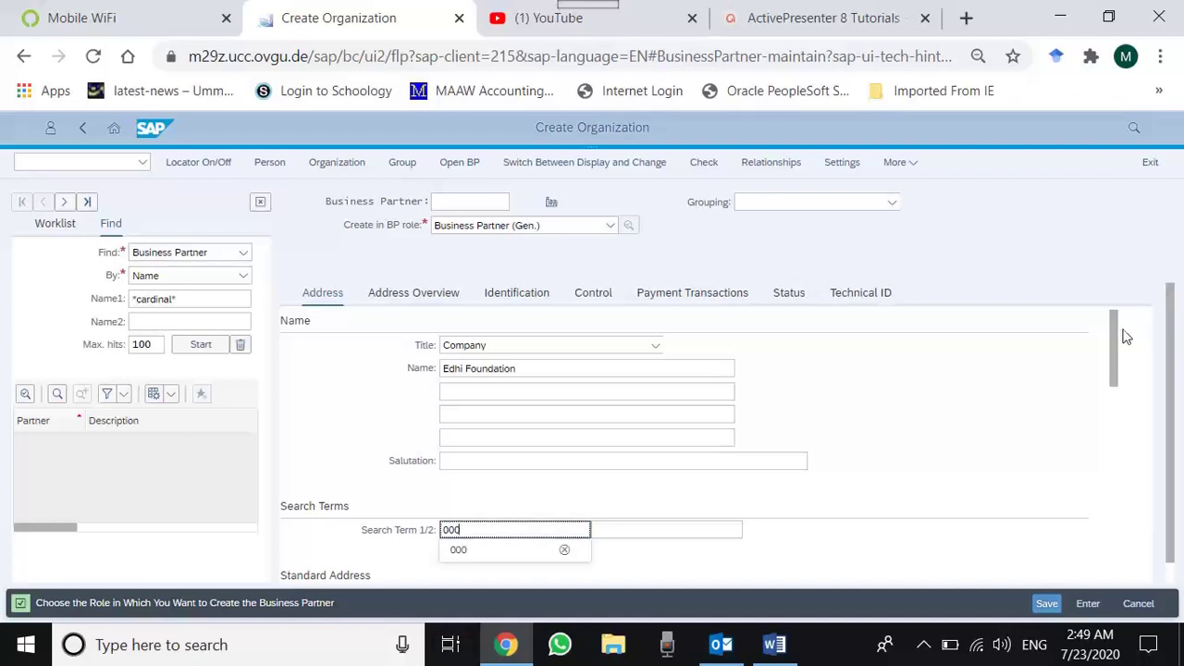
pyautogui.moveTo(1113, 331); pyautogui.dragTo(1119, 402)
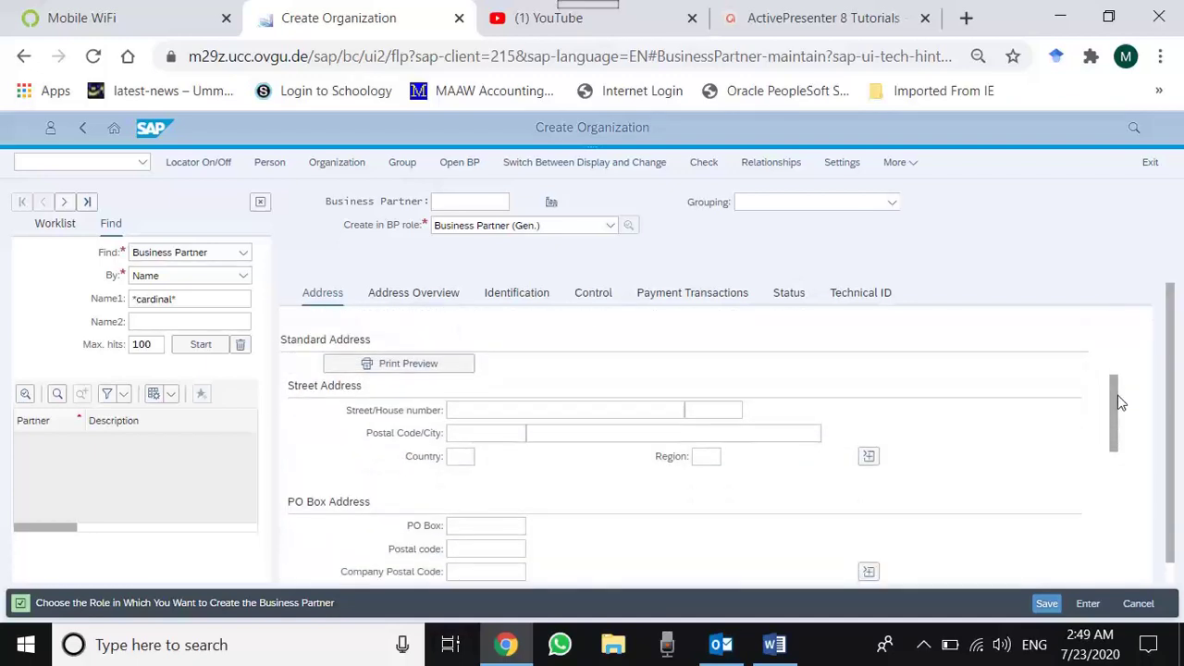
pyautogui.click(574, 409)
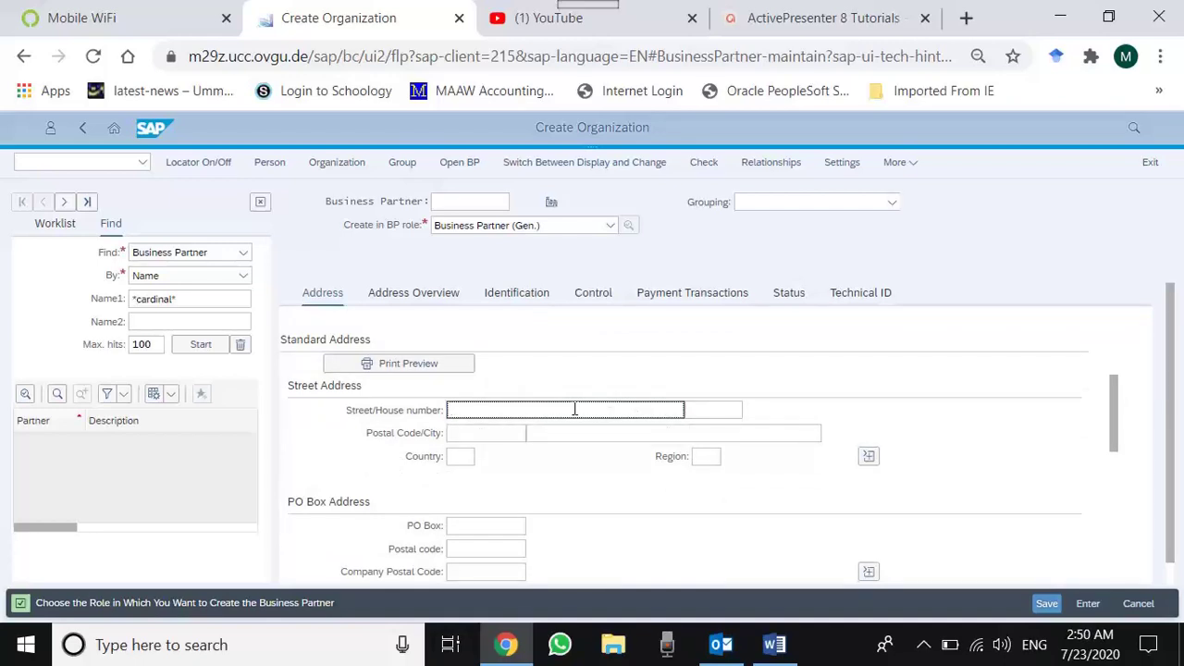
pyautogui.press('Tab')
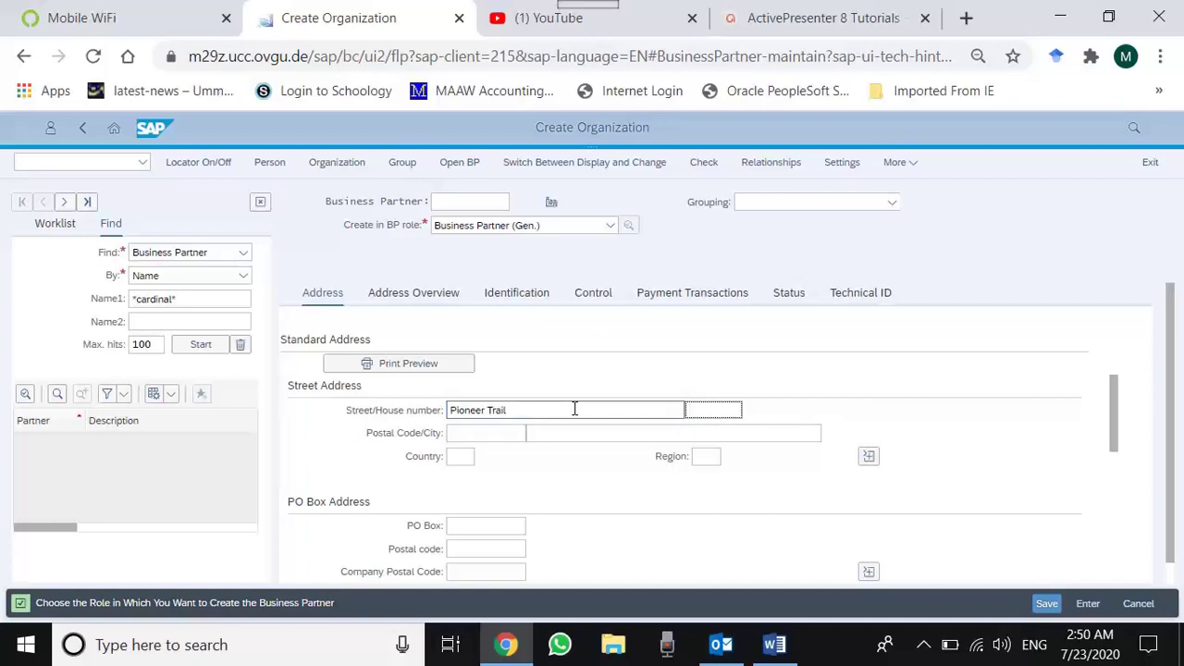
pyautogui.write('20')
pyautogui.press('Tab')
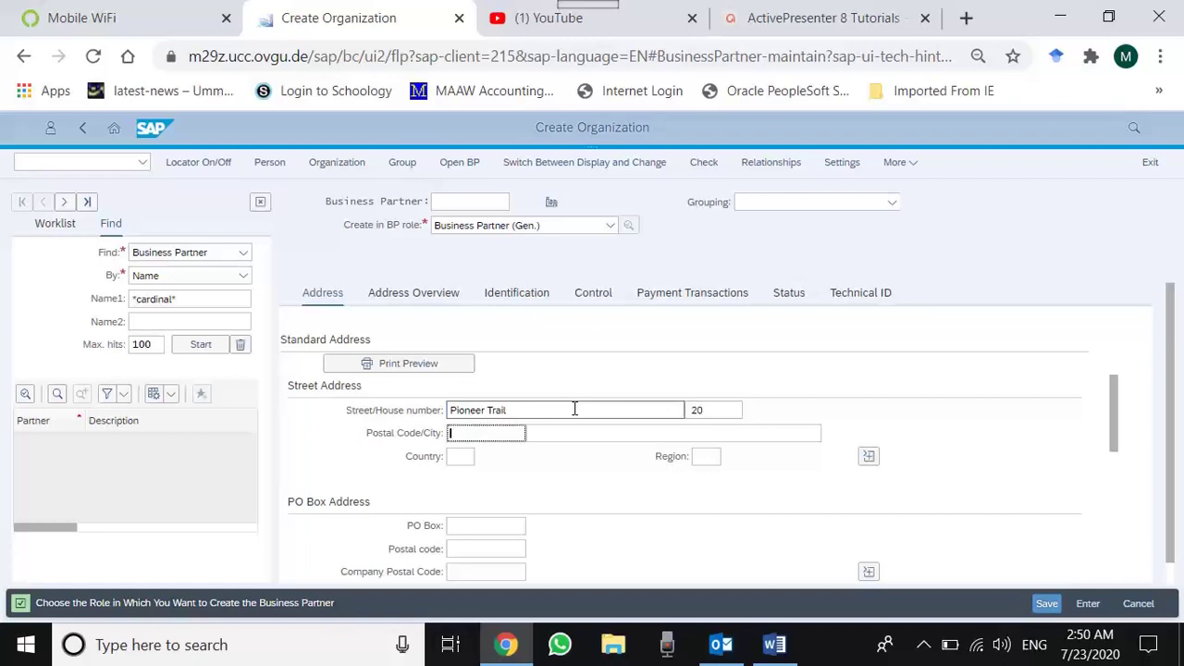
pyautogui.write('5')
pyautogui.press('BackSpace')
pyautogui.write('84')
pyautogui.press('BackSpace')
pyautogui.write('55347')
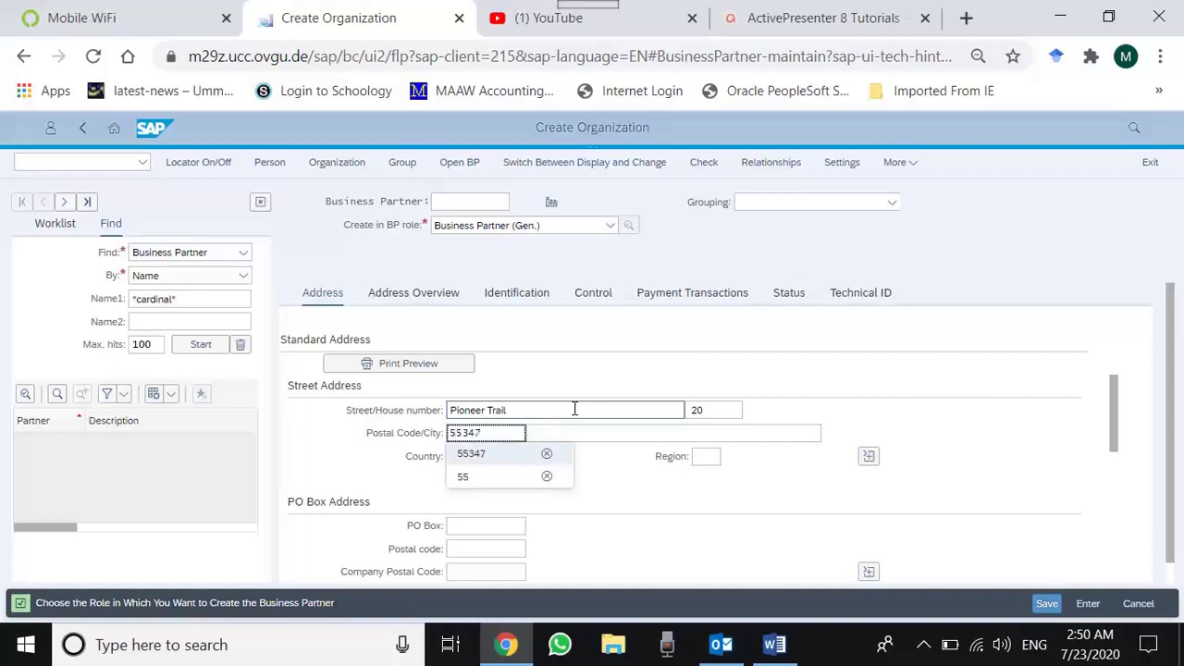
# - Fill in city ABCD, country US and region MN (Minnesota)
pyautogui.press('Tab')
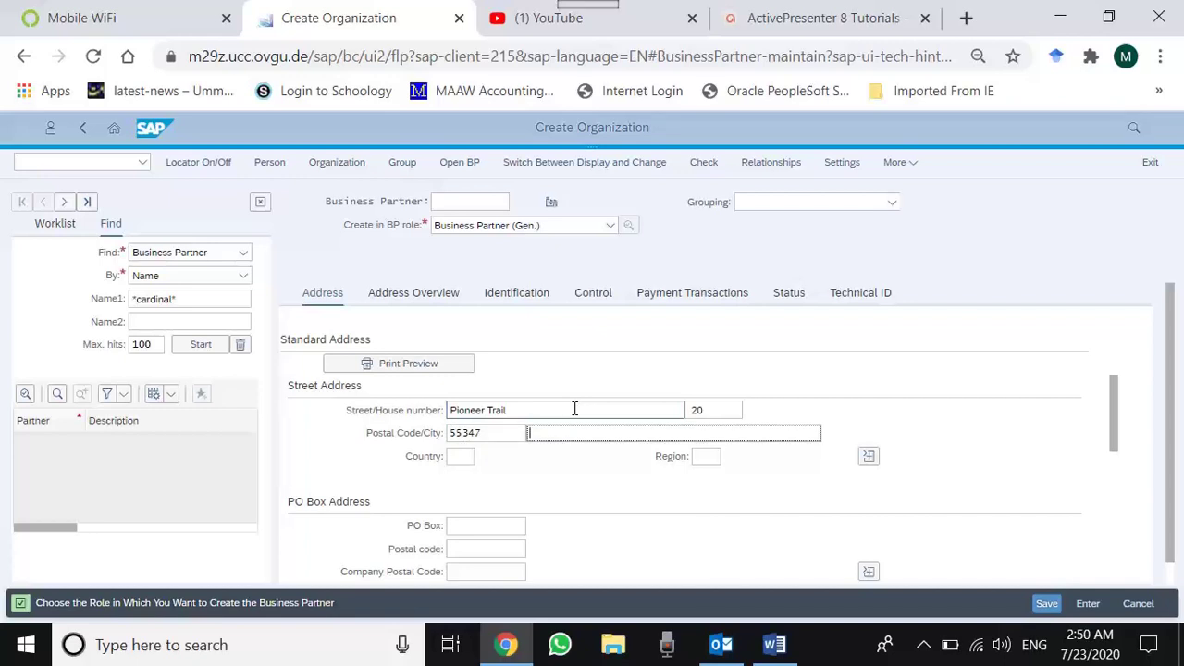
pyautogui.write('C')
pyautogui.press('BackSpace')
pyautogui.write('ABCD')
pyautogui.press('Tab')
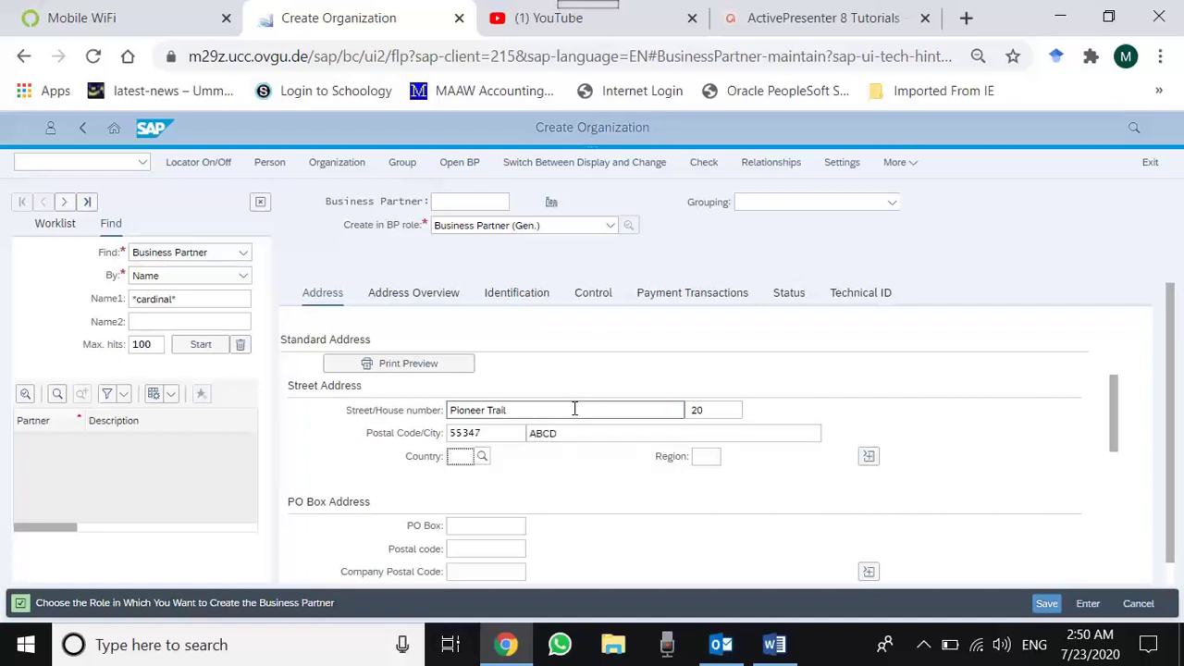
pyautogui.write('US')
pyautogui.press('Tab')
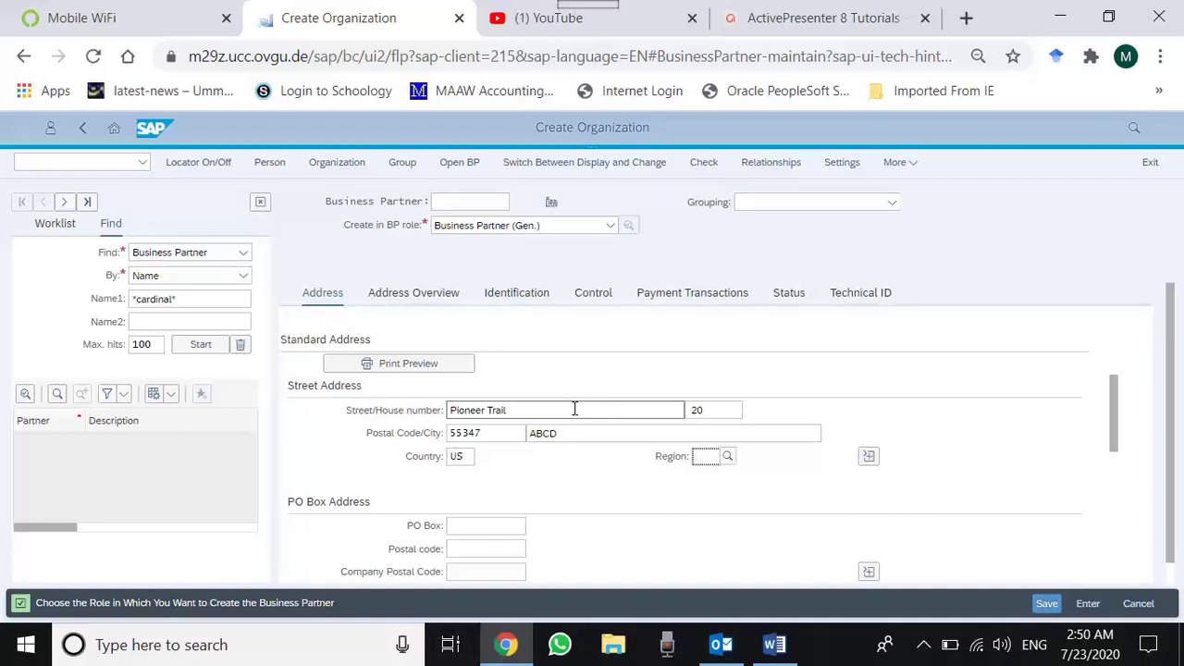
pyautogui.write('MN')
pyautogui.press('Tab')
pyautogui.hotkey('shift', 'Tab')
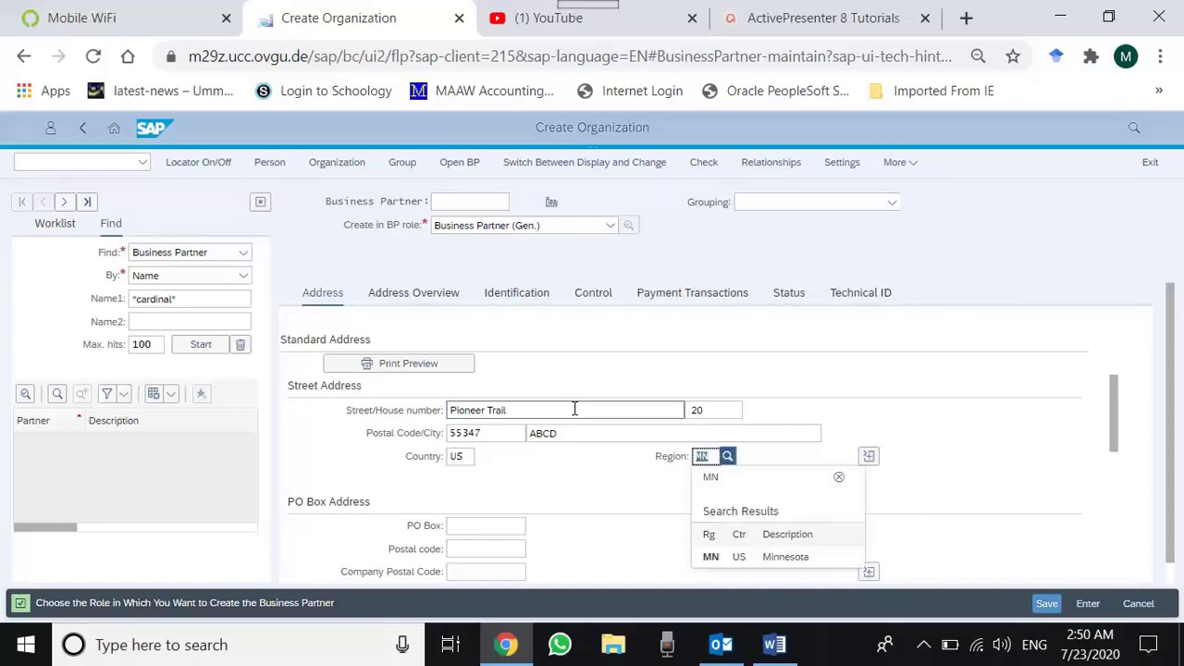
pyautogui.press('Down')
pyautogui.press('Down')
pyautogui.press('Tab')
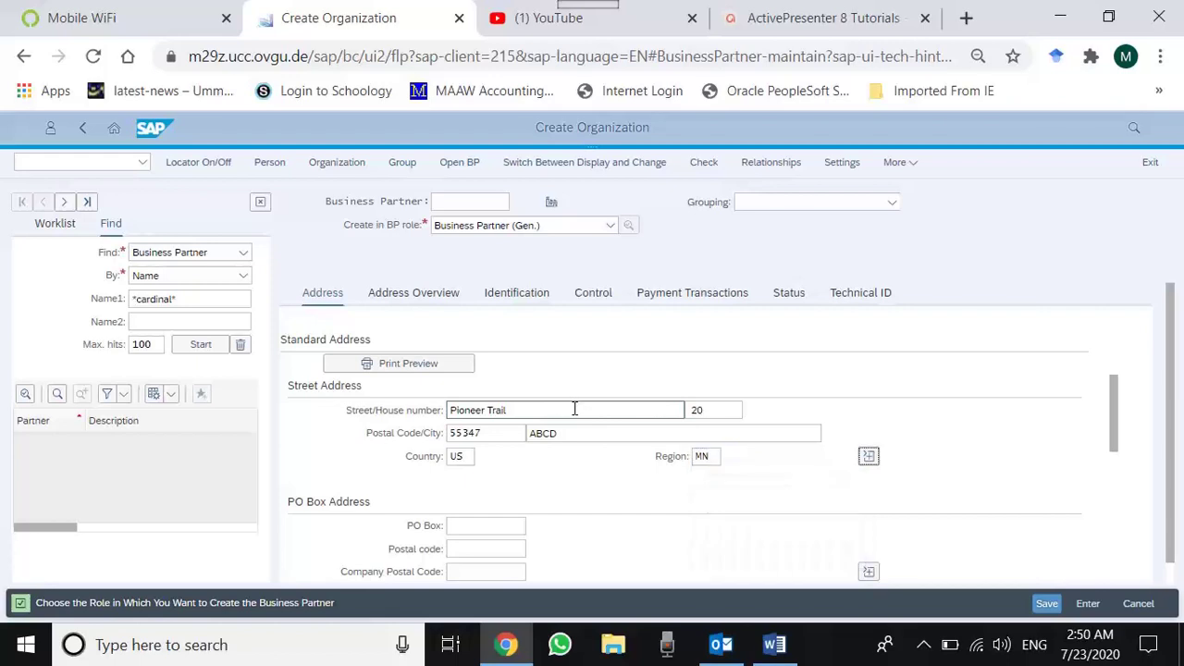
pyautogui.moveTo(1111, 402); pyautogui.dragTo(1121, 479)
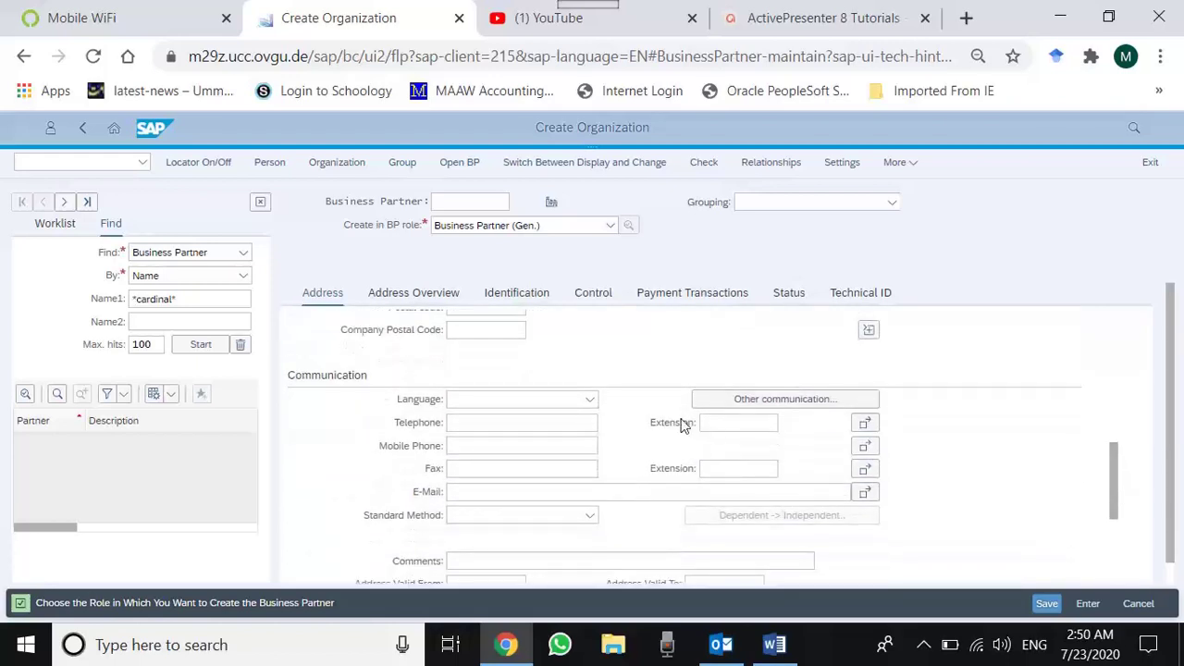
# - Choose English in the Communication Language dropdown
pyautogui.click(589, 399)
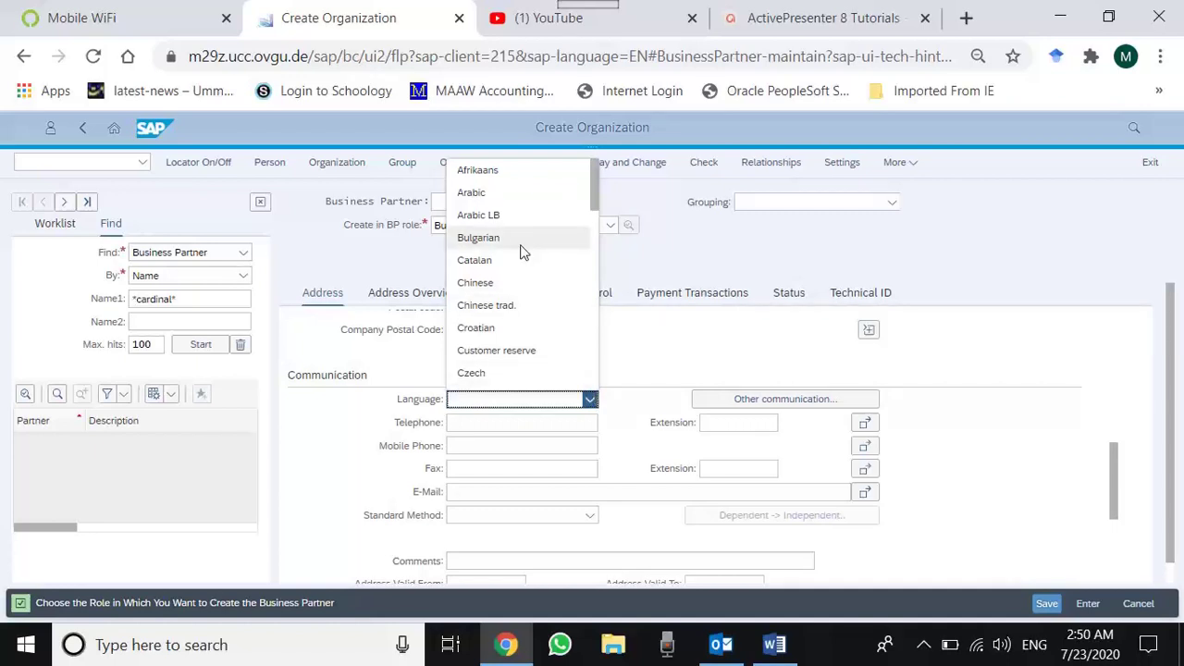
pyautogui.press('e')
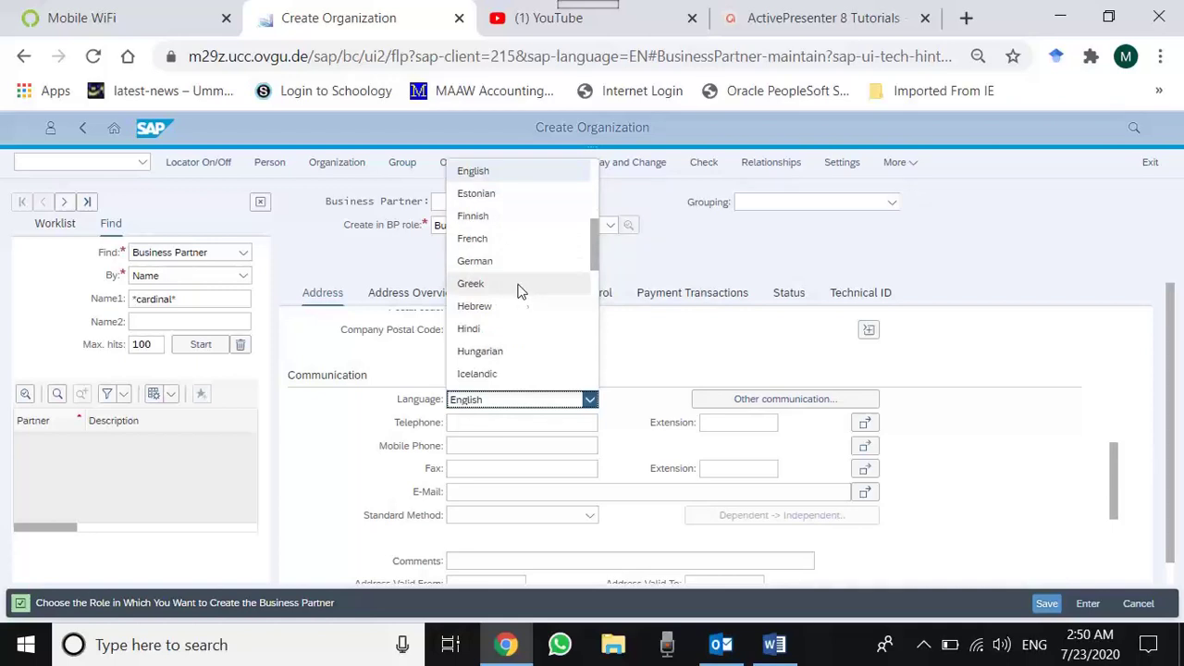
pyautogui.click(507, 164)
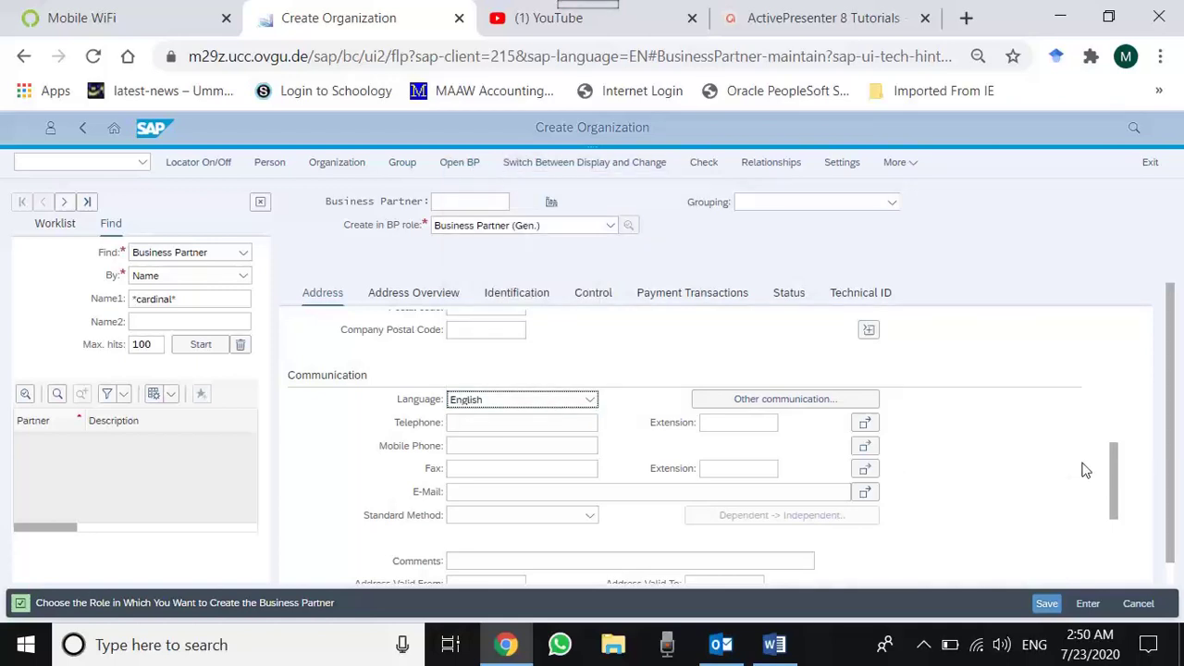
pyautogui.scroll(-1, 1116, 486)
pyautogui.moveTo(1116, 486); pyautogui.dragTo(1125, 549)
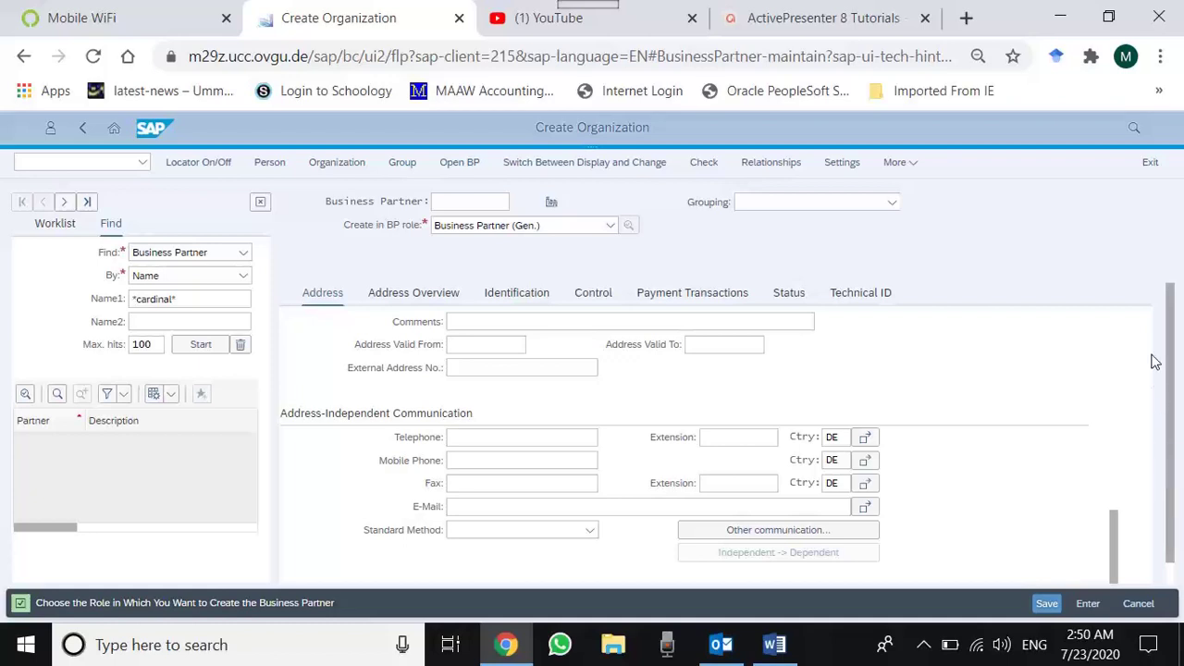
# - Select FI Customer in the Create in BP role dropdown
pyautogui.click(899, 164)
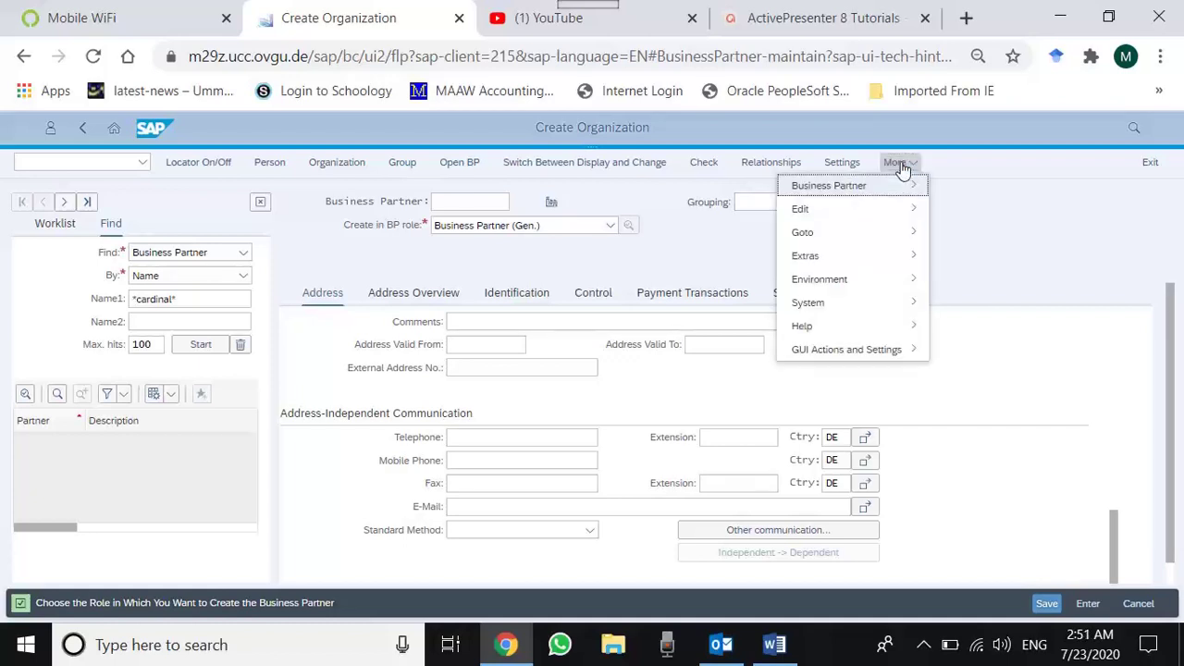
pyautogui.click(700, 261)
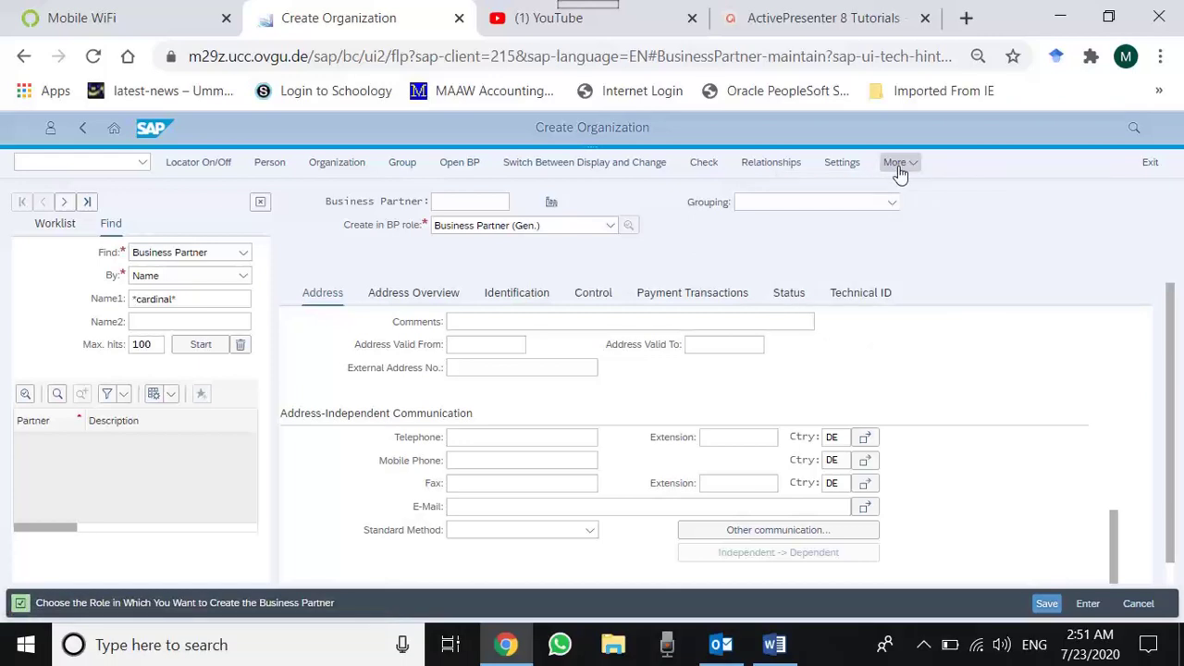
pyautogui.click(609, 226)
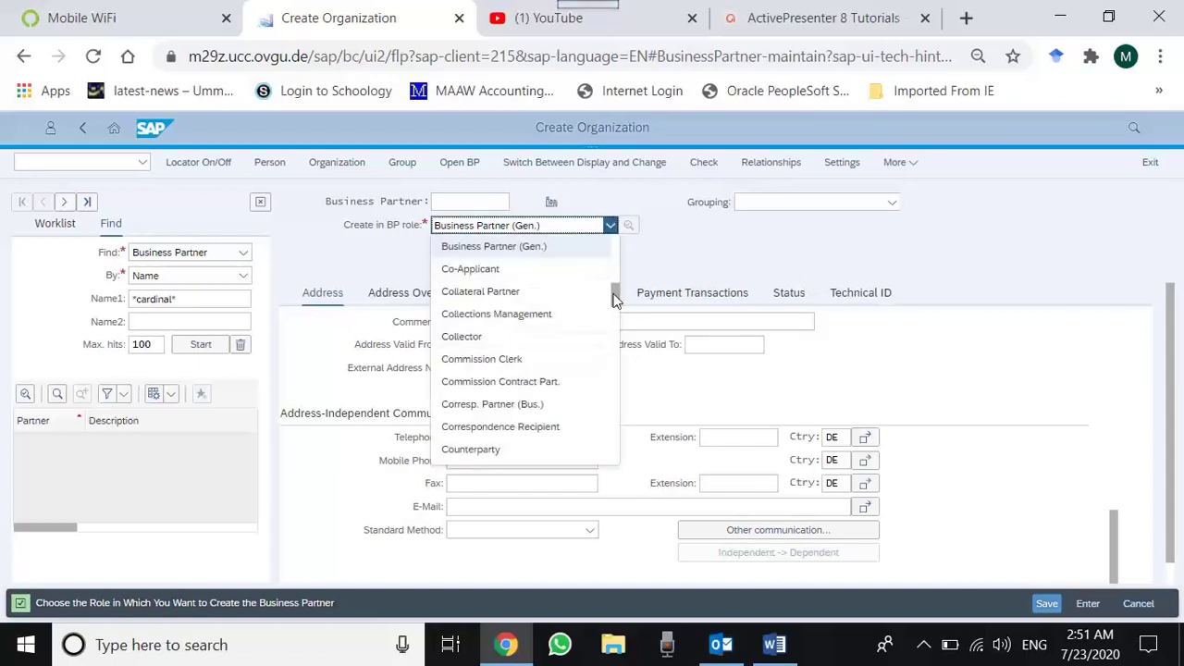
pyautogui.moveTo(615, 300); pyautogui.dragTo(617, 325)
pyautogui.click(521, 389)
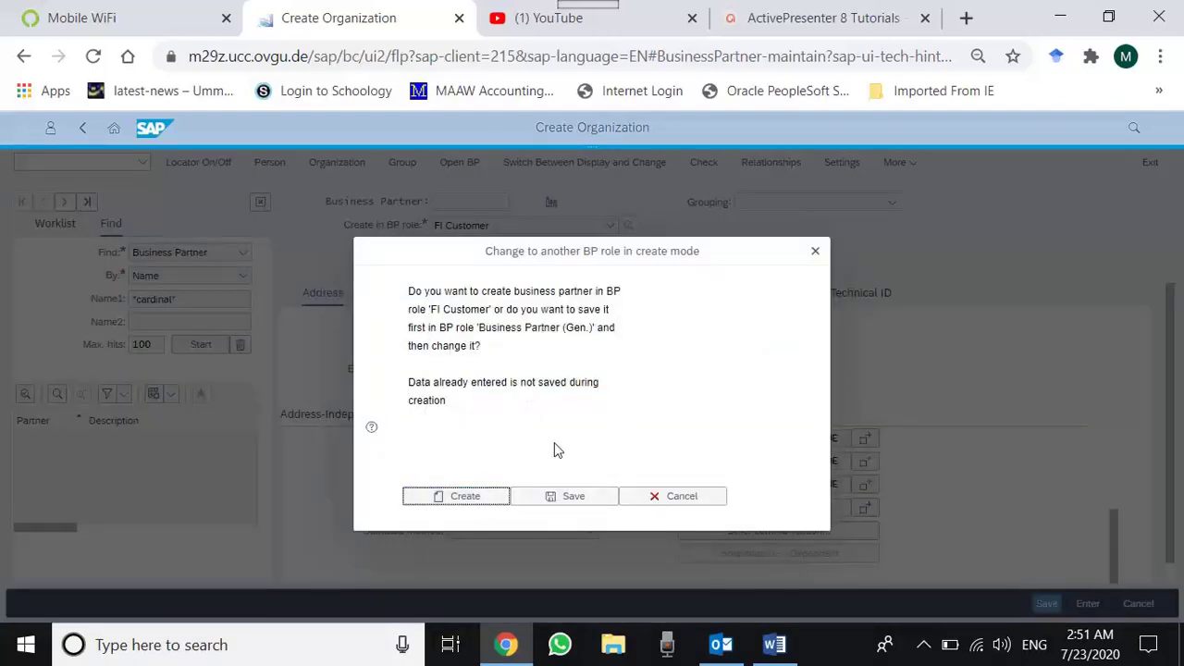
# - Confirm creating in FI Customer, then enter title Company, name ABCD and search term 000
pyautogui.press('Return')
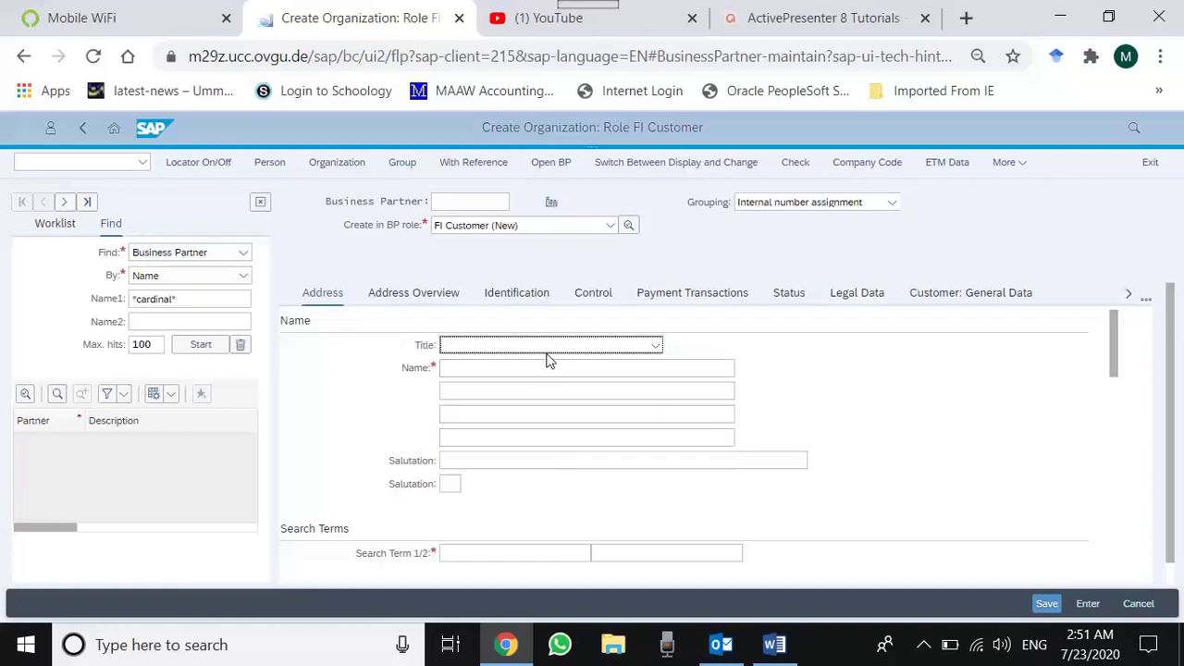
pyautogui.click(546, 350)
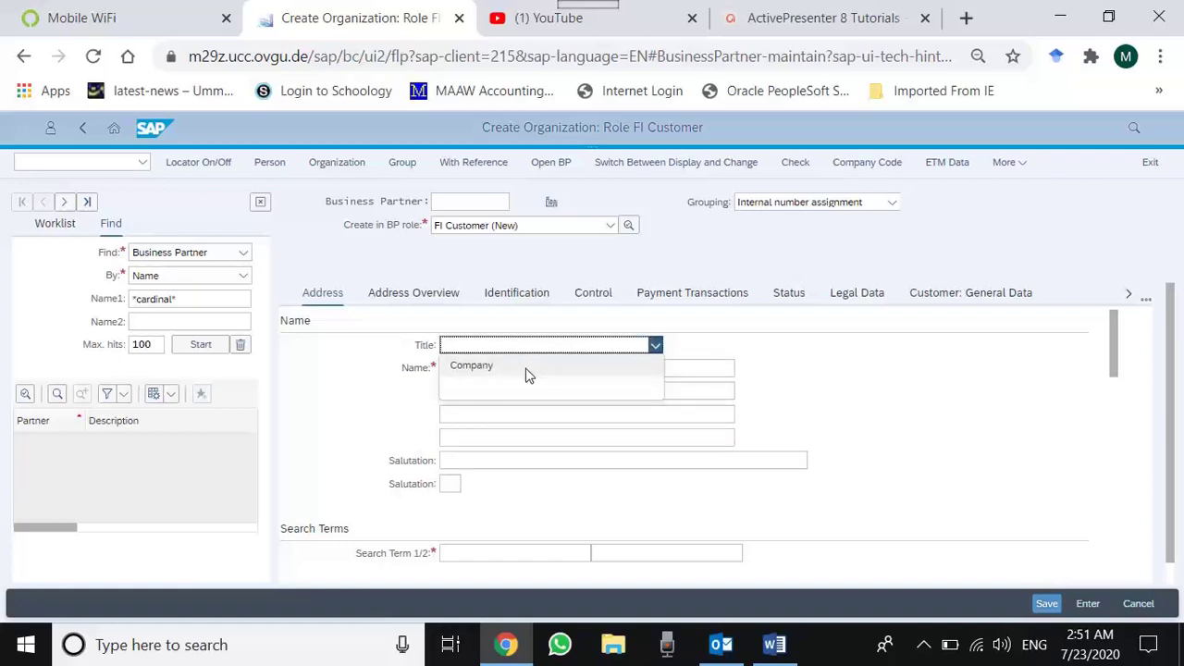
pyautogui.click(526, 366)
pyautogui.click(528, 368)
pyautogui.write('ABCD')
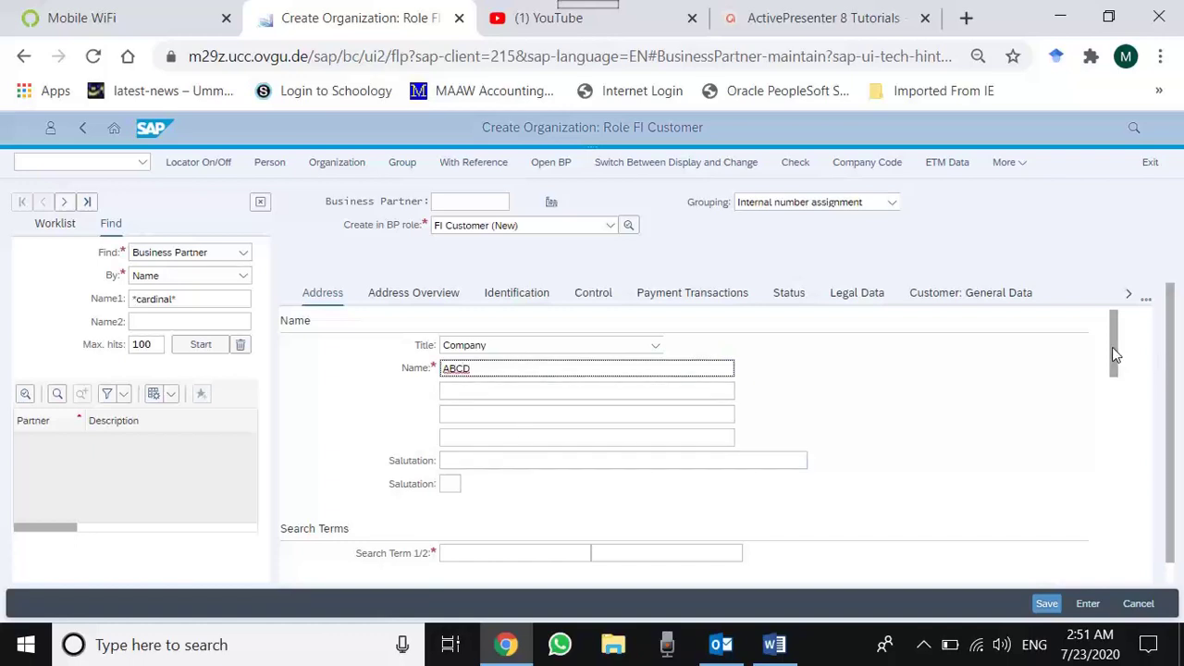
pyautogui.moveTo(1112, 349); pyautogui.dragTo(1114, 396)
pyautogui.click(480, 362)
pyautogui.write('000')
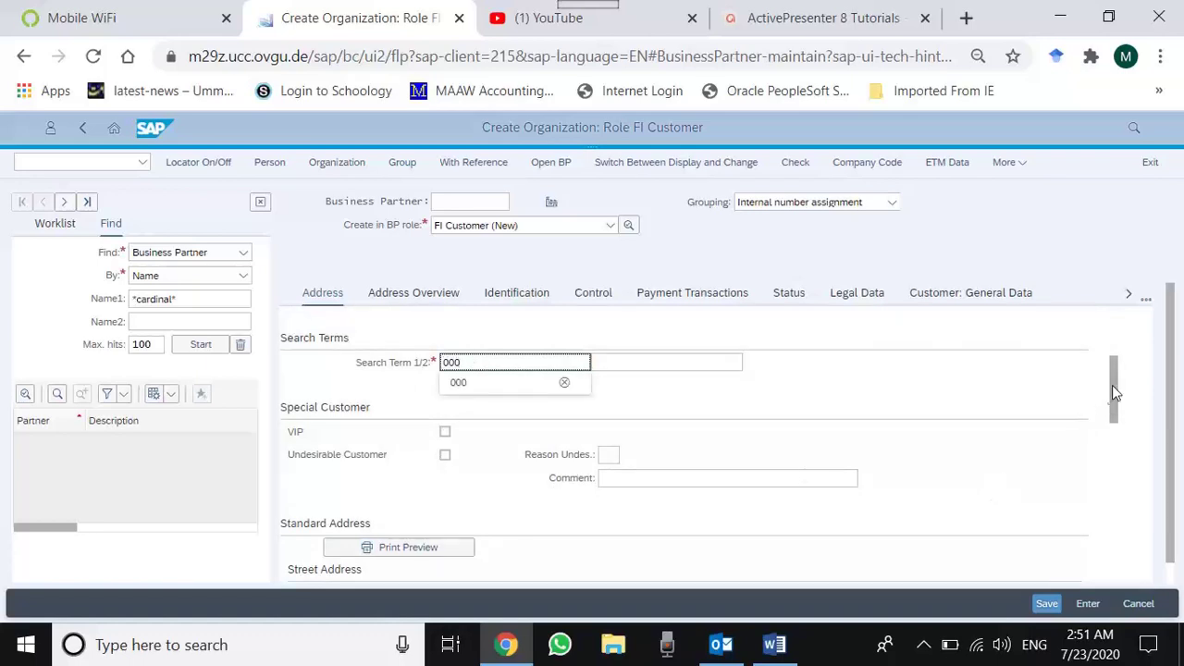
pyautogui.moveTo(1112, 385); pyautogui.dragTo(1119, 431)
pyautogui.click(484, 399)
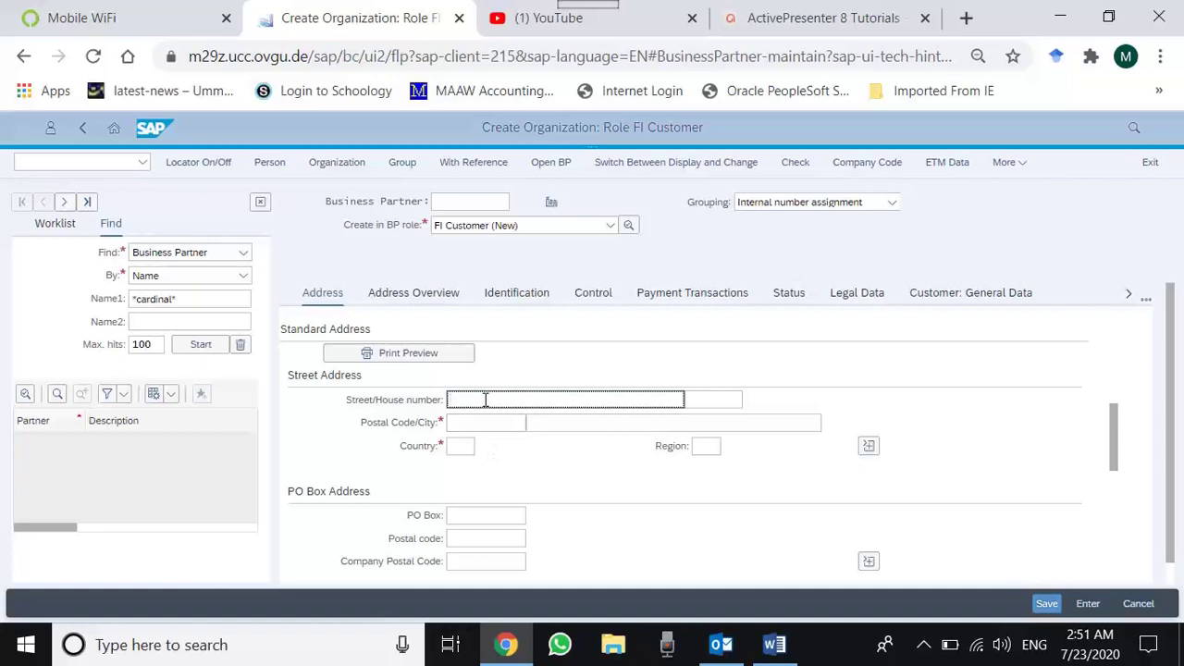
pyautogui.press('Down')
pyautogui.press('Down')
pyautogui.press('Tab')
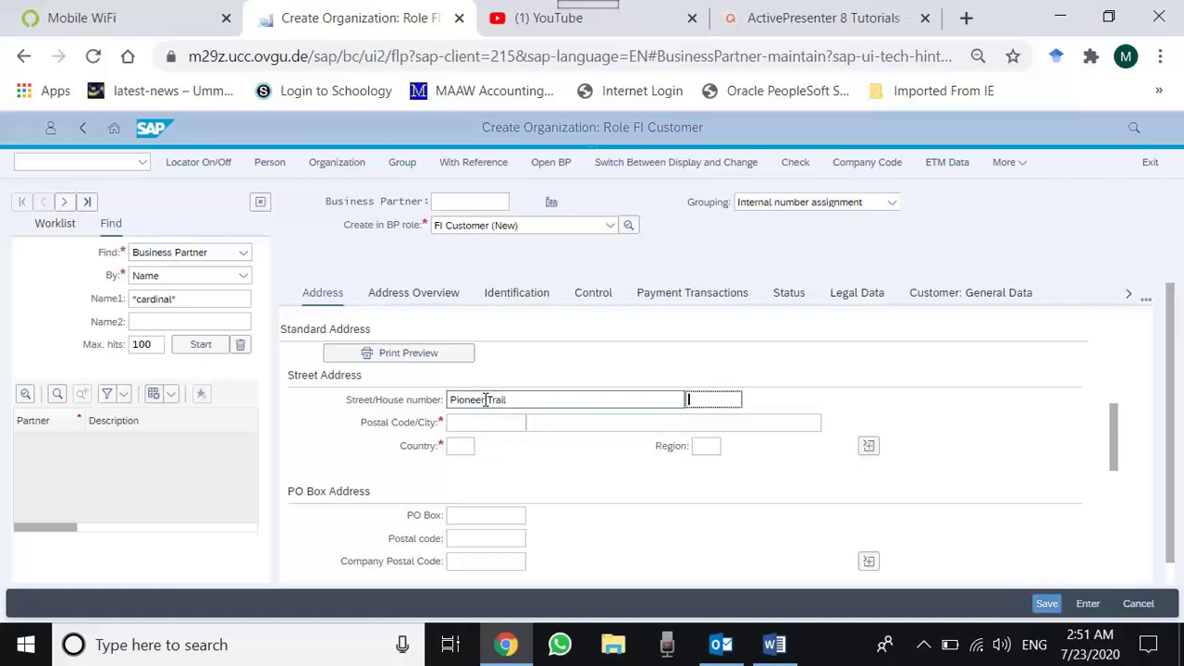
pyautogui.write('202')
pyautogui.press('Tab')
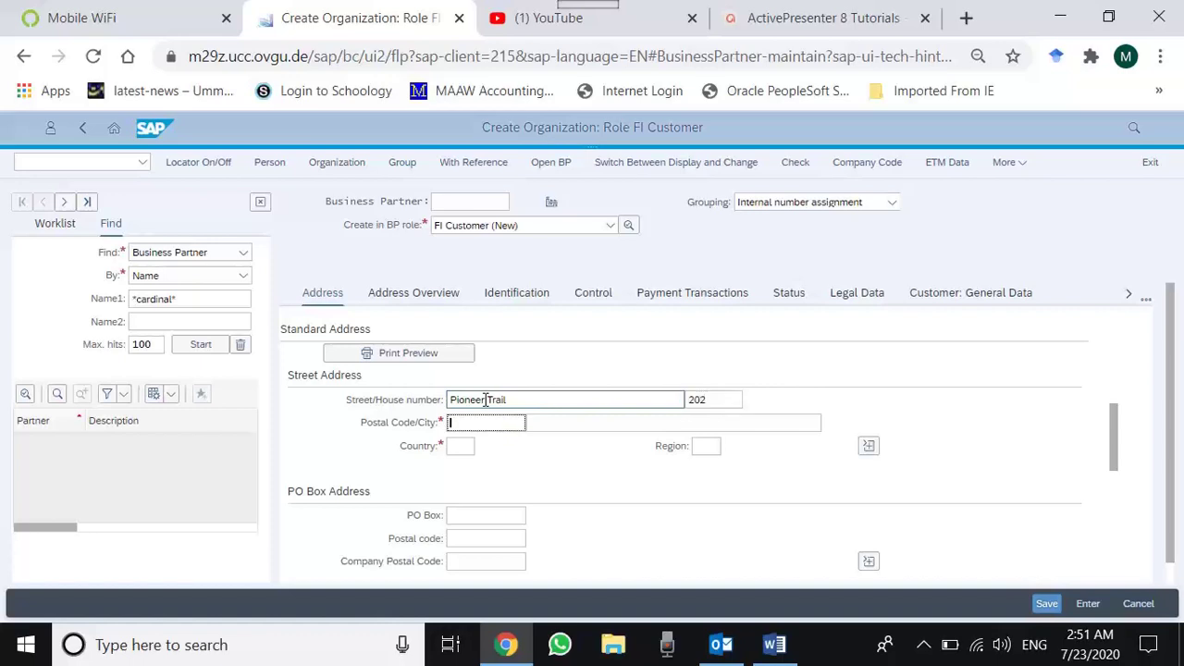
pyautogui.write('55347')
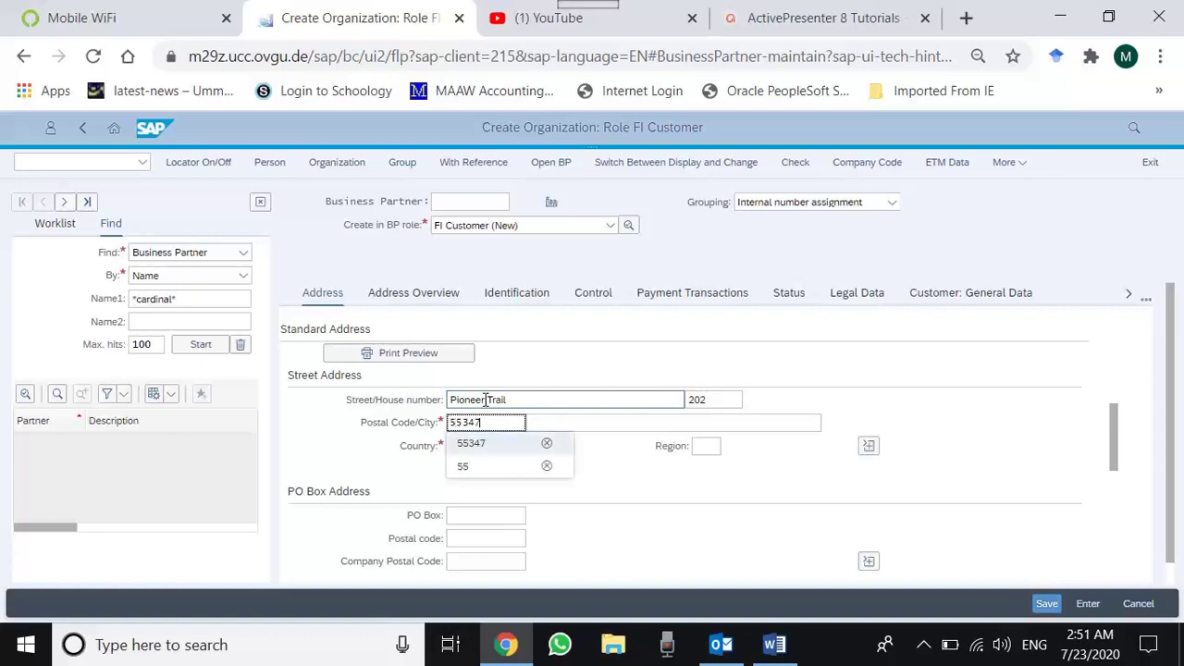
pyautogui.press('Tab')
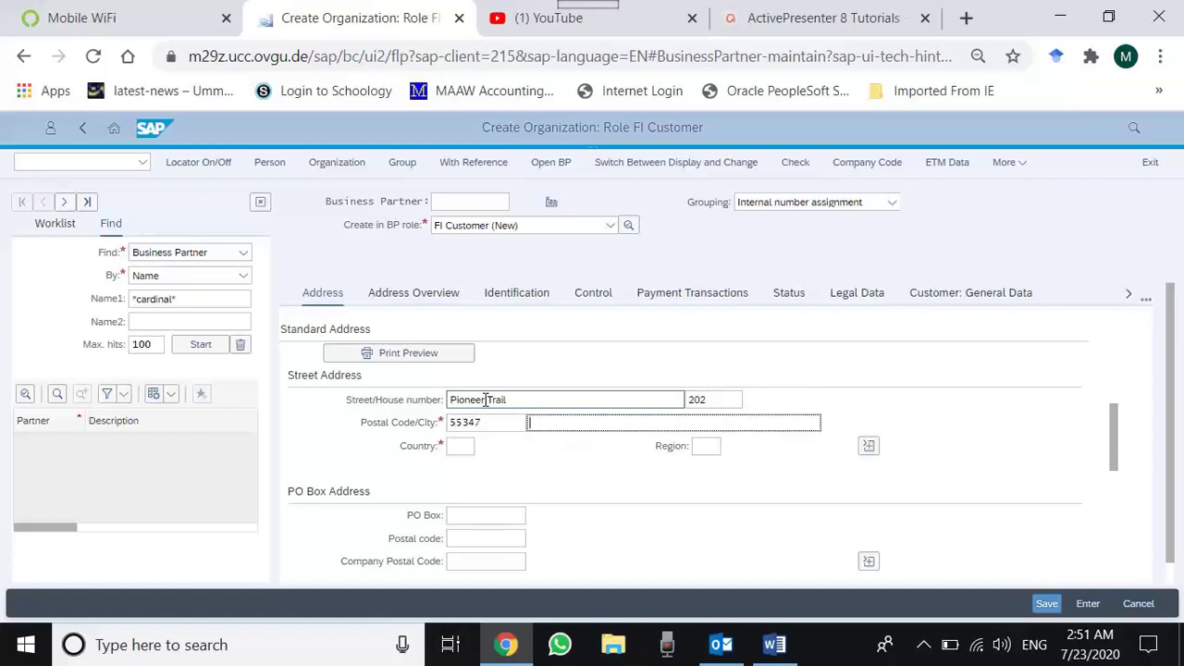
pyautogui.write('ABCD')
# - Set country US and pick MN Minnesota as the region
pyautogui.press('Tab')
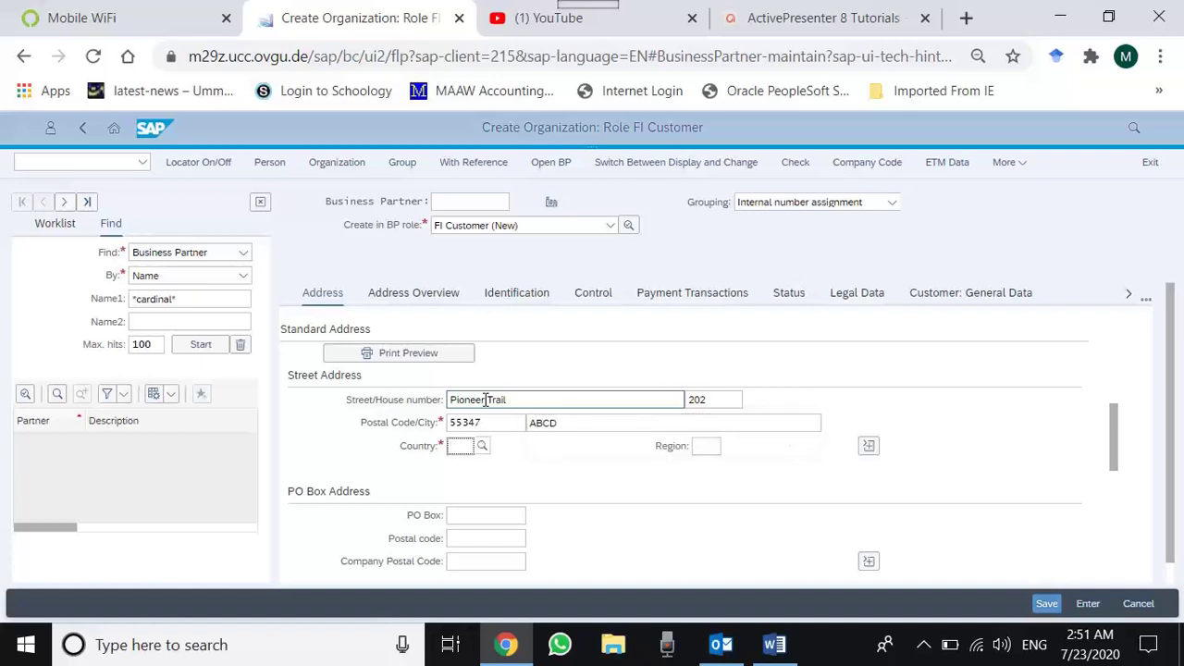
pyautogui.write('US')
pyautogui.press('Tab')
pyautogui.write('M')
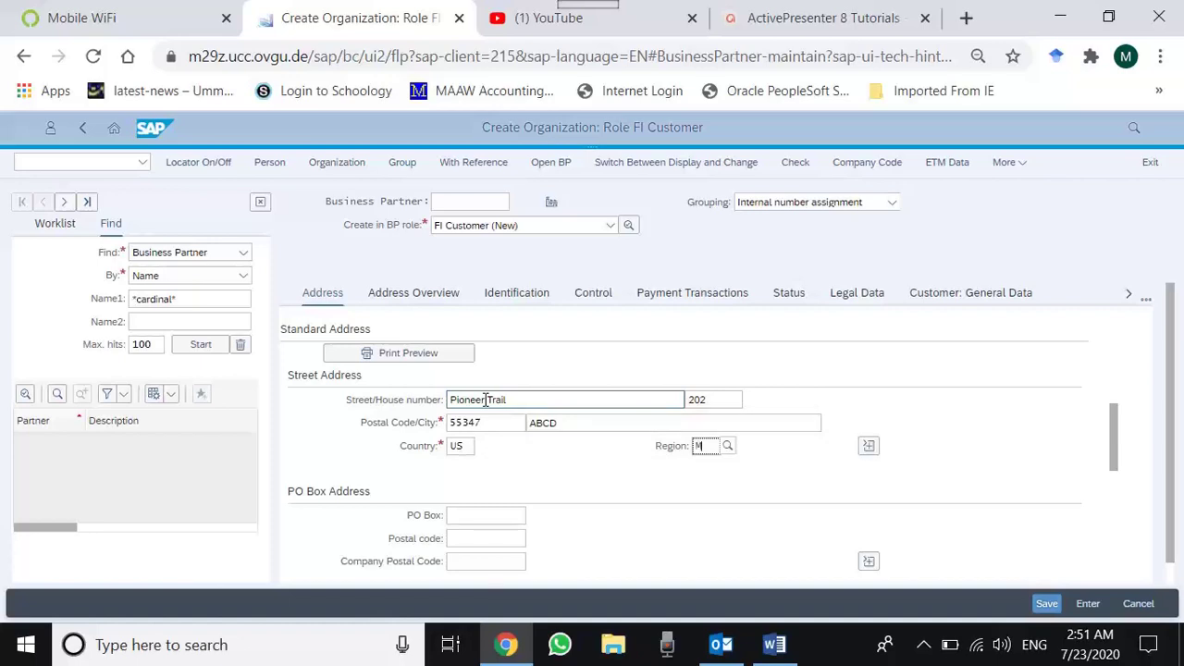
pyautogui.write('N')
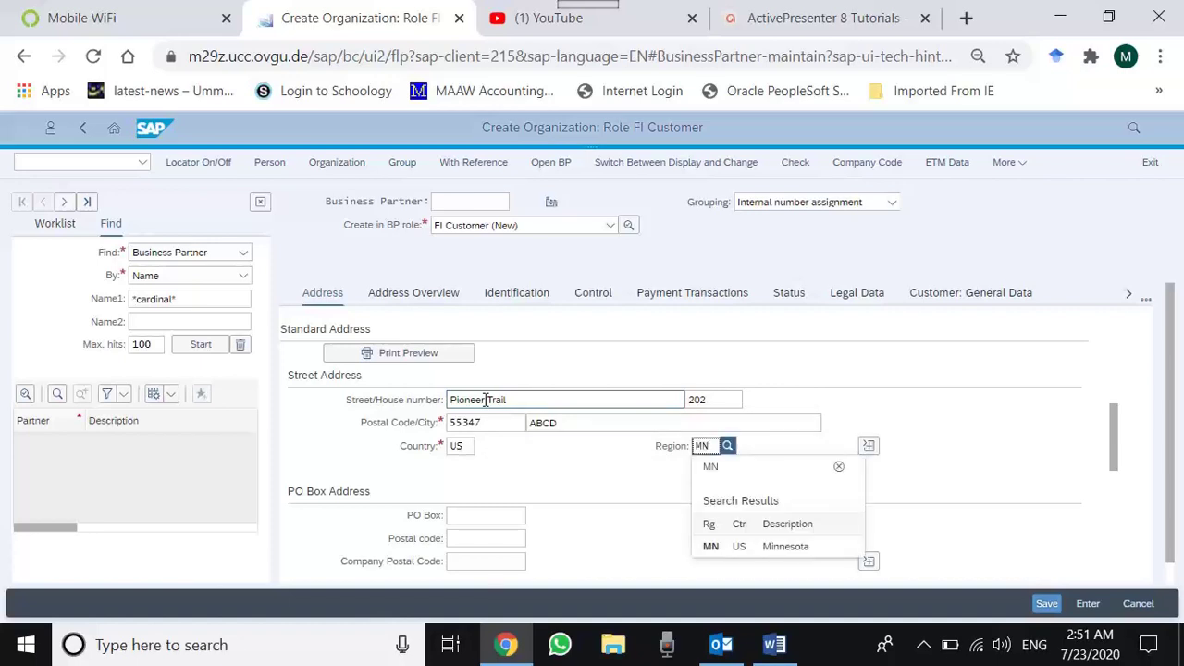
pyautogui.click(717, 545)
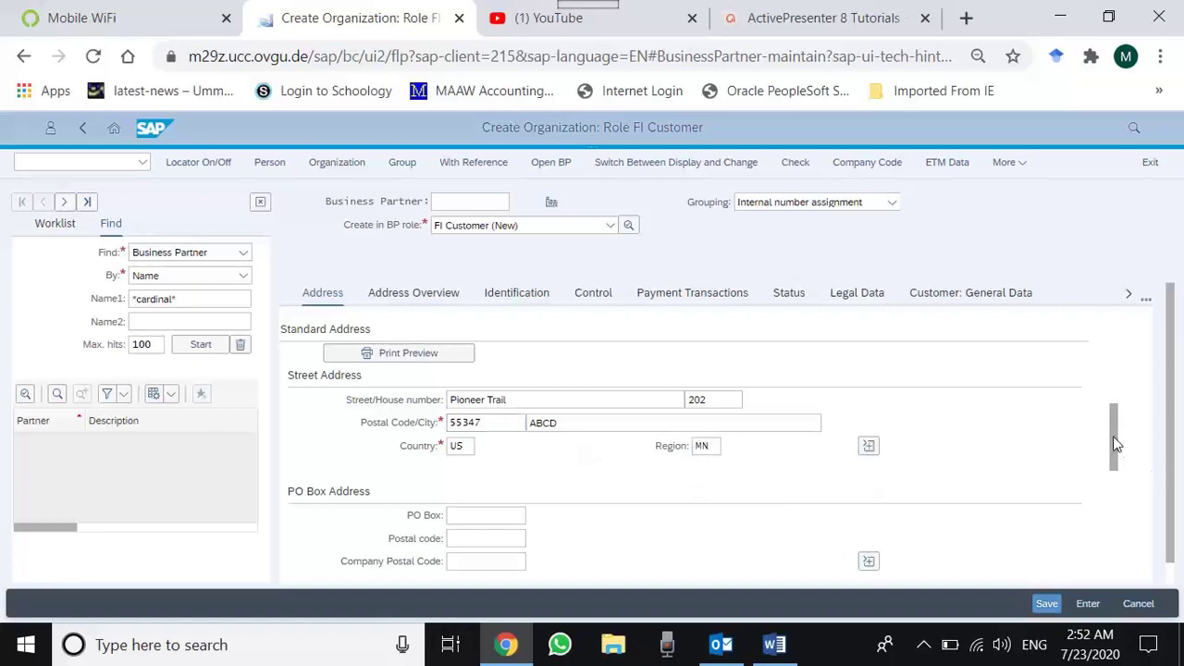
# - Set the communication language to English and open the Company Code data
pyautogui.moveTo(1114, 444); pyautogui.dragTo(1115, 508)
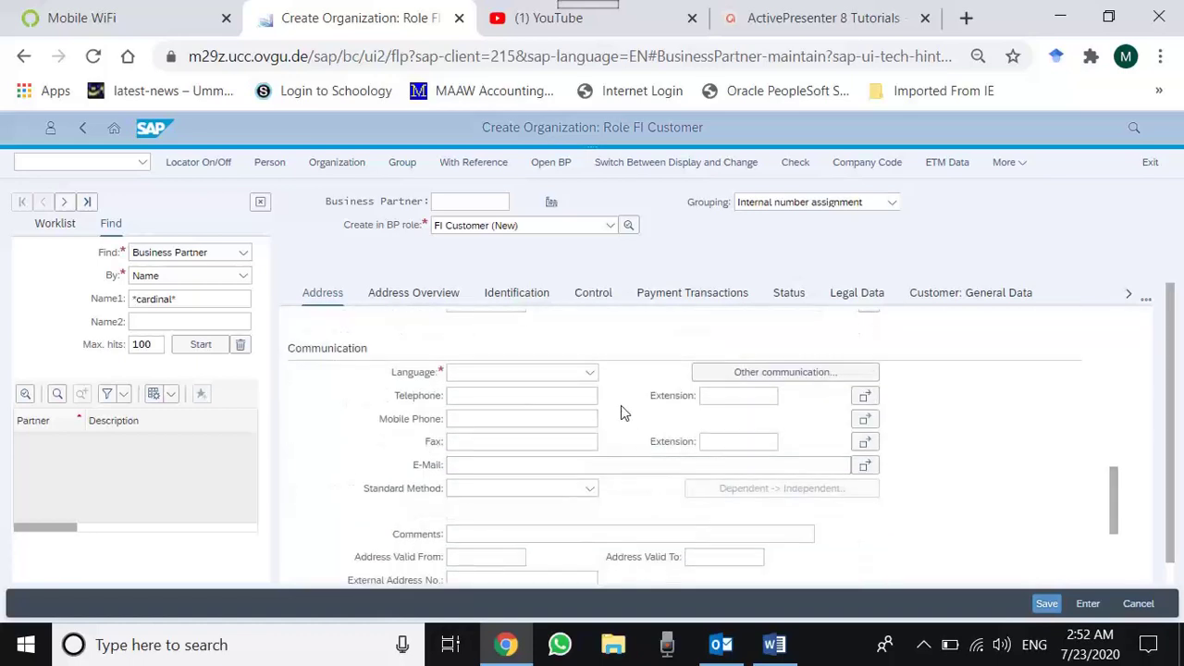
pyautogui.click(590, 372)
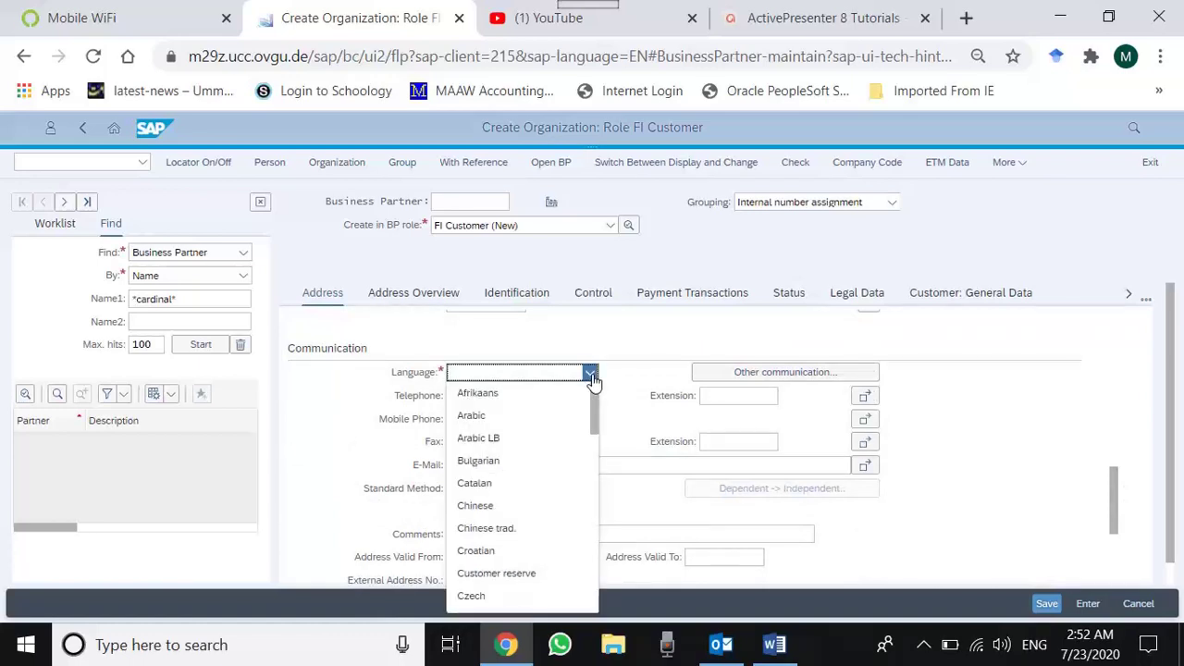
pyautogui.write('English')
pyautogui.press('Tab')
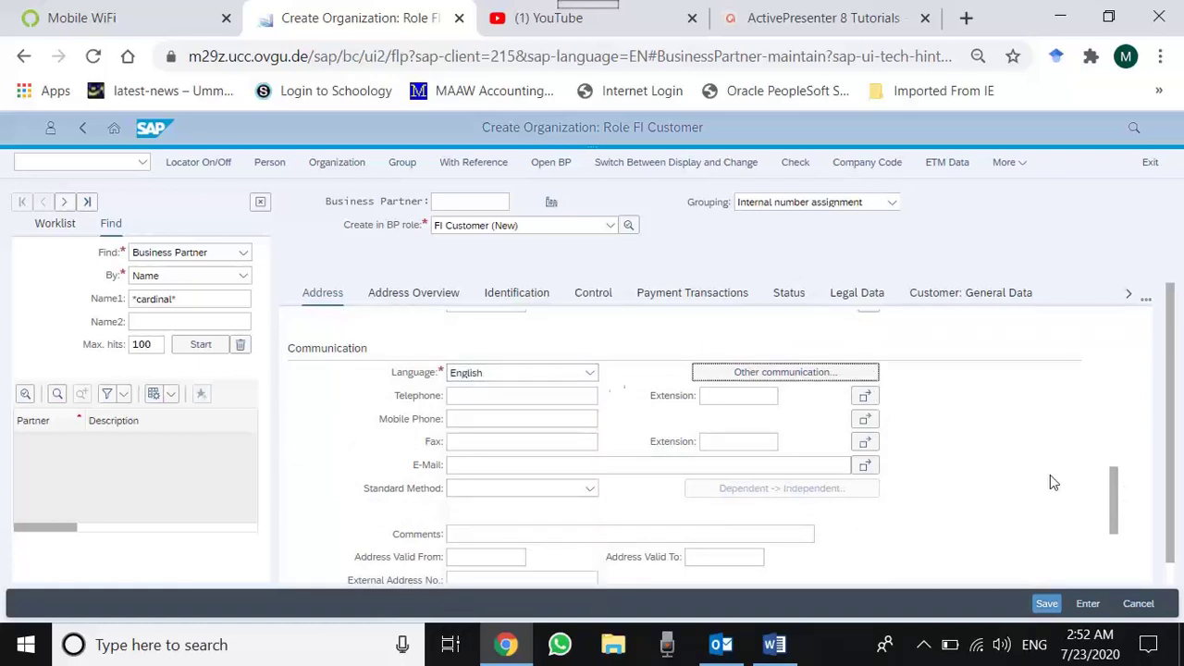
pyautogui.click(1056, 423)
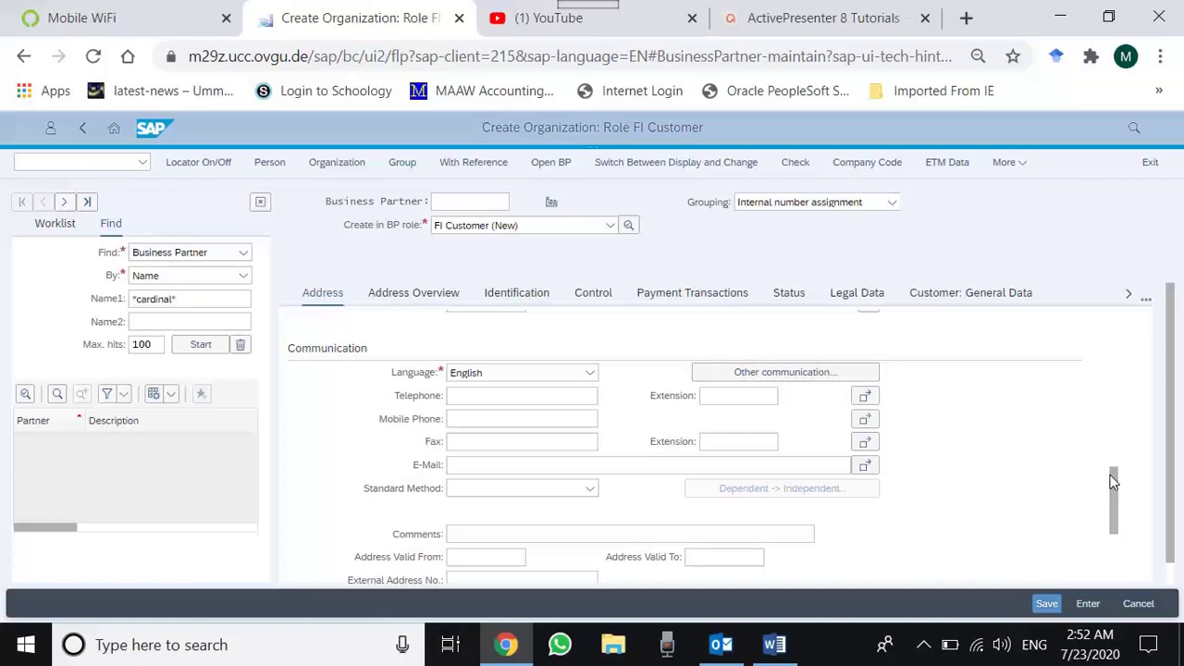
pyautogui.moveTo(1113, 481); pyautogui.dragTo(1126, 551)
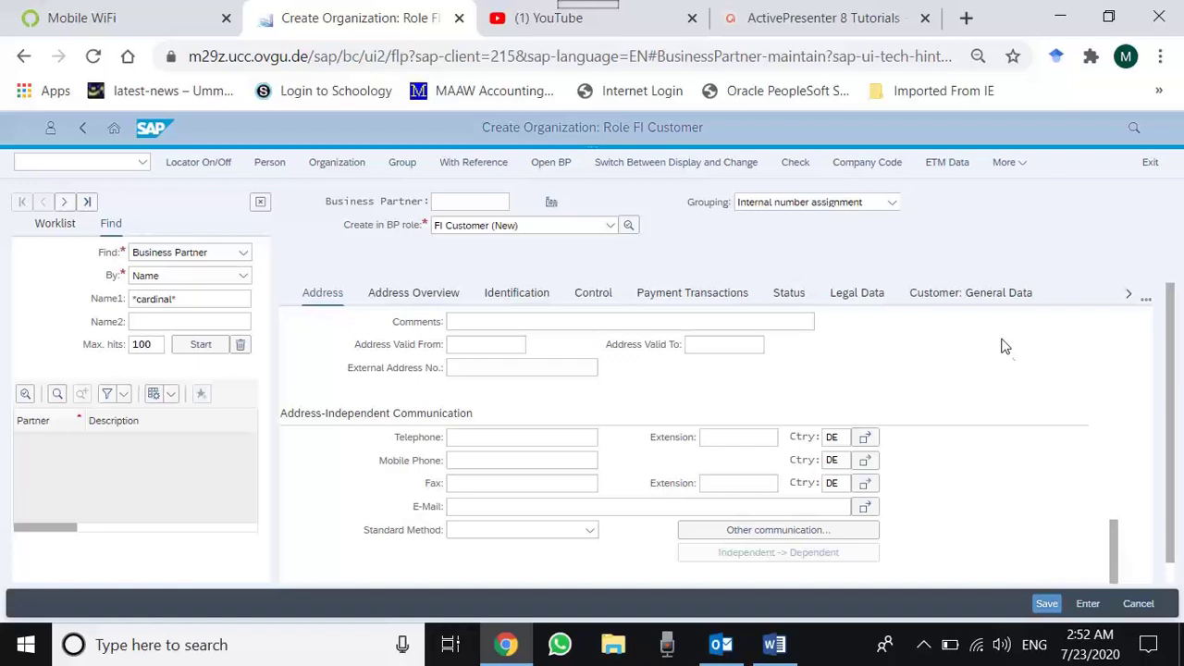
pyautogui.click(851, 163)
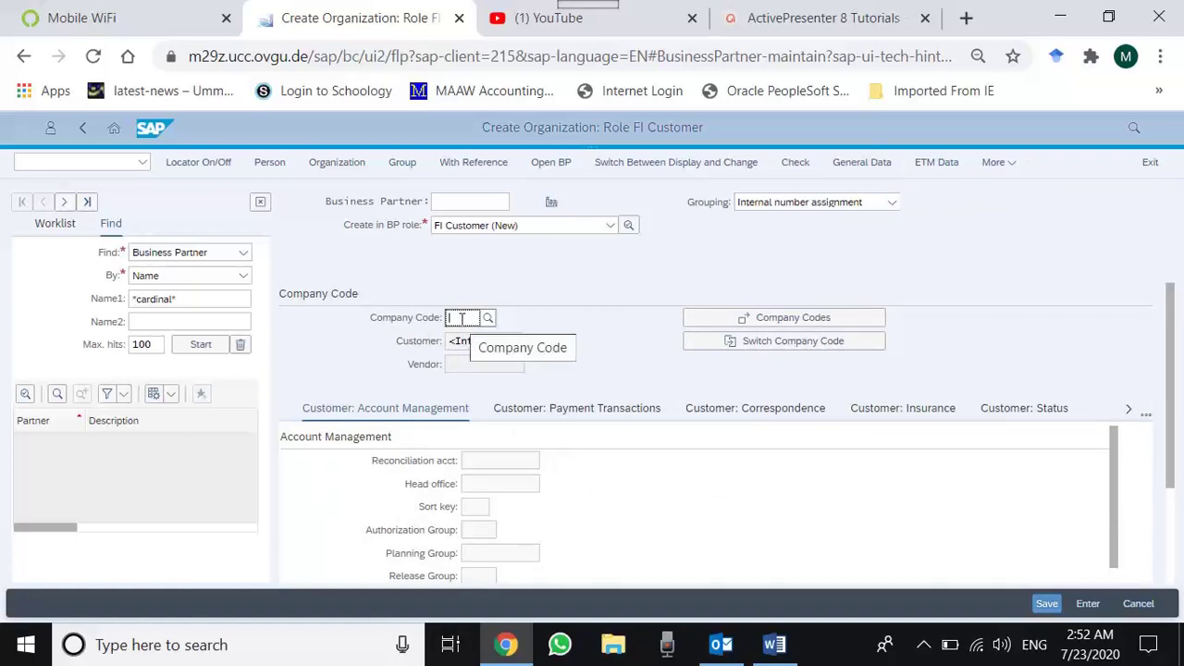
# - Assign company code US00 and reconciliation account 110000 (Trade Accounts receivables)
pyautogui.write('us00')
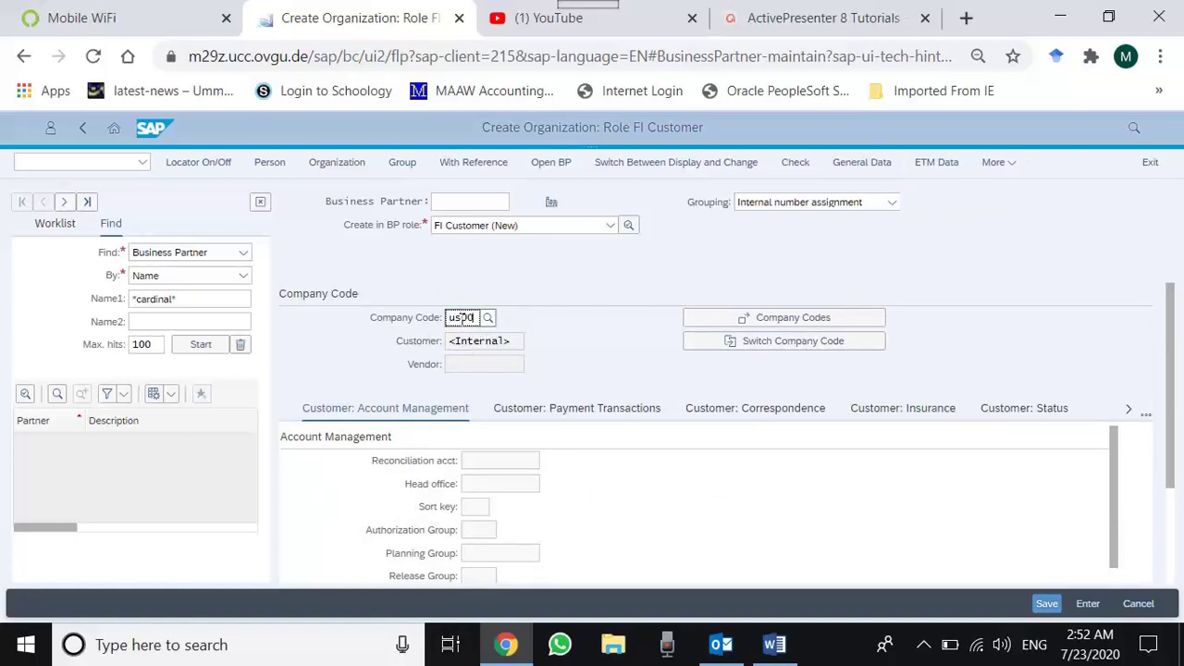
pyautogui.press('Return')
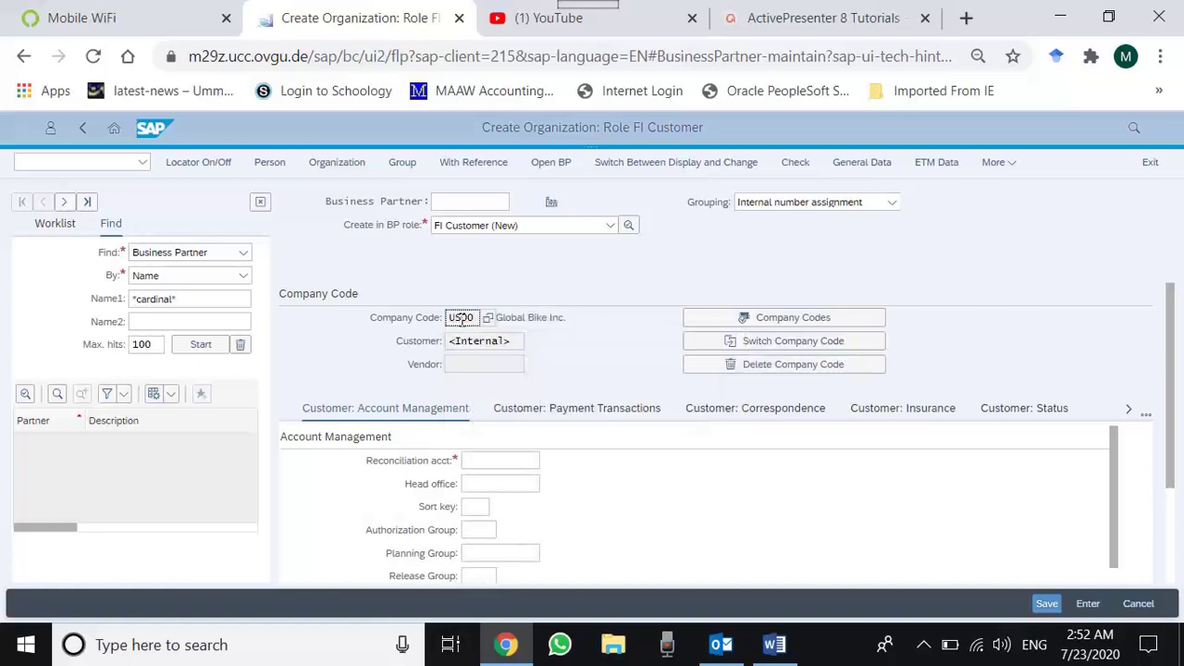
pyautogui.click(490, 460)
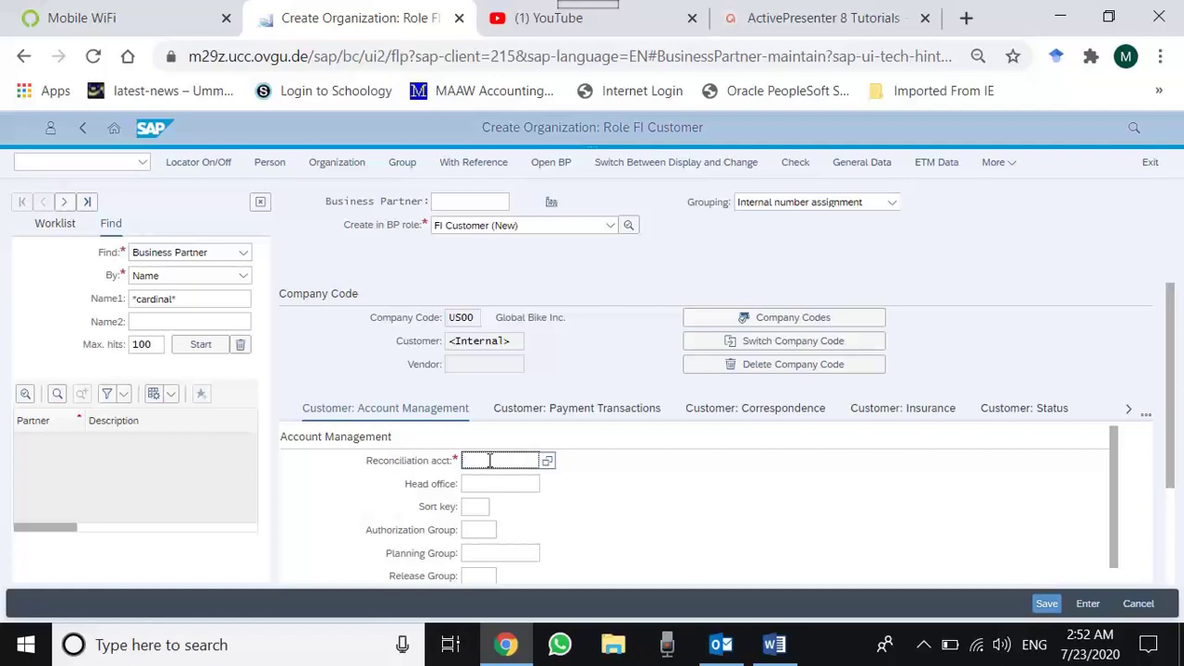
pyautogui.press('F4')
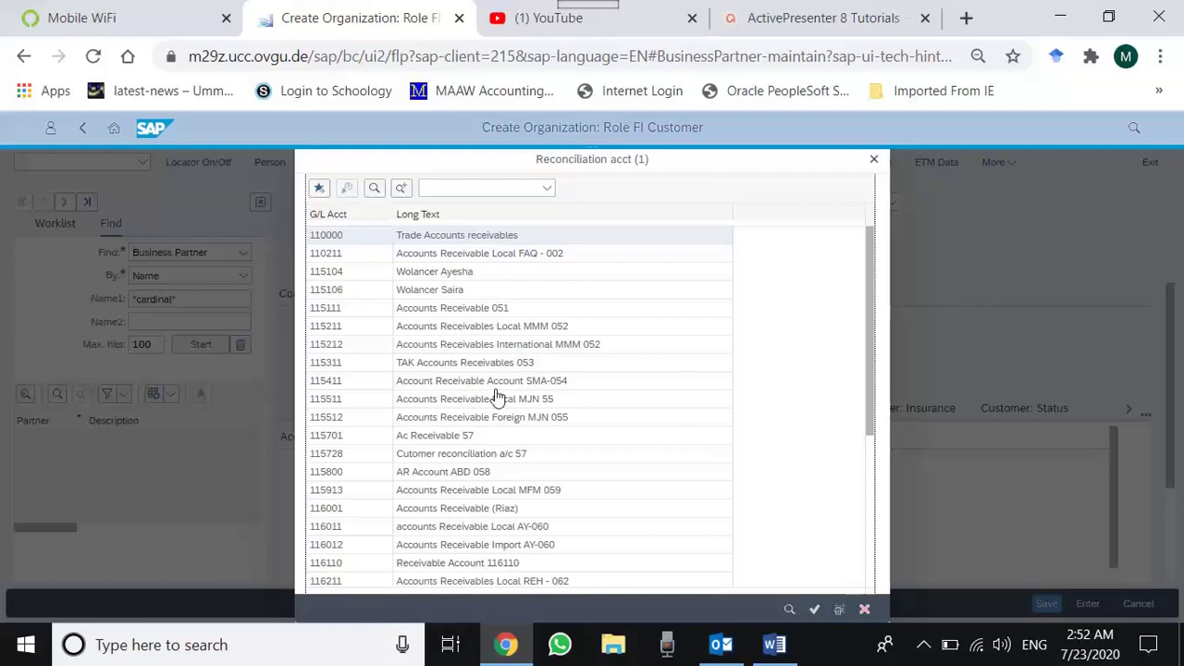
pyautogui.click(442, 239)
pyautogui.click(442, 240)
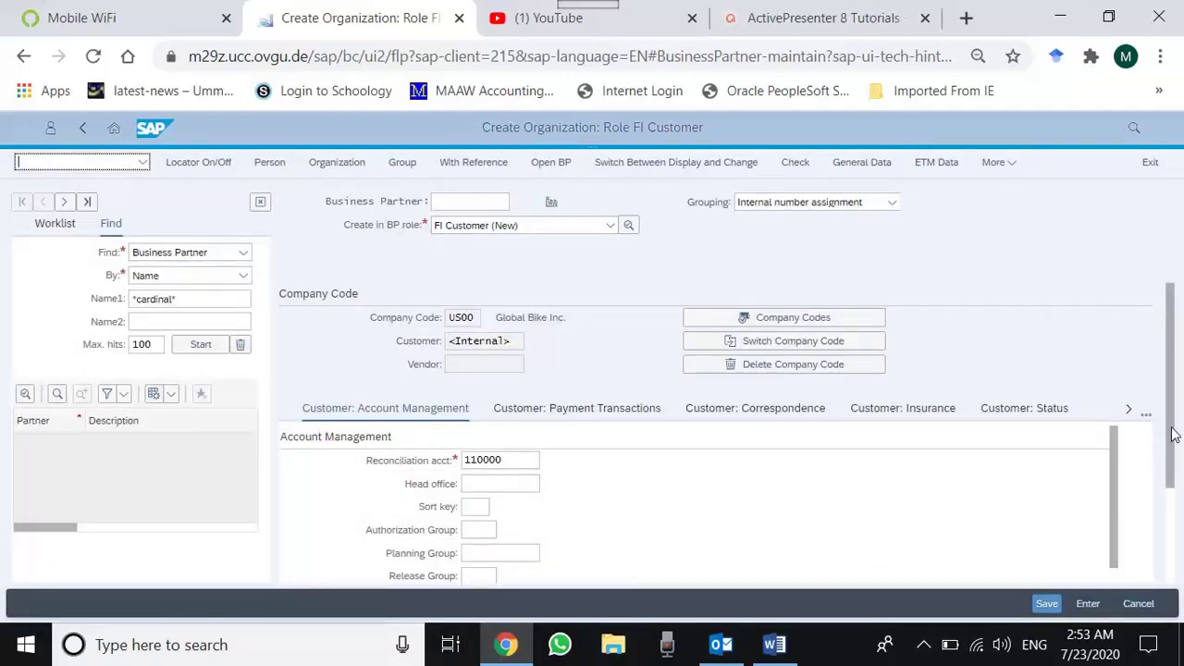
pyautogui.moveTo(1172, 435)
pyautogui.mouseDown()
pyautogui.moveTo(1181, 569)
pyautogui.moveTo(1165, 421)
pyautogui.mouseUp()
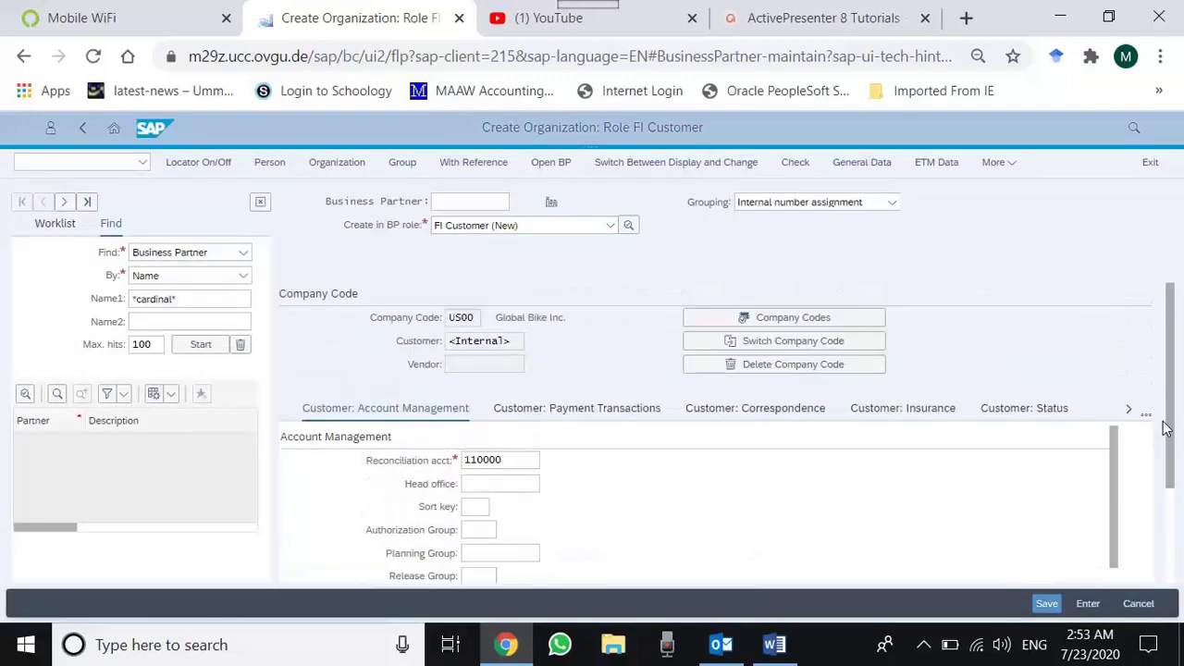
# - Set payment terms 0002 under Customer: Payment Transactions and save the partner
pyautogui.click(625, 414)
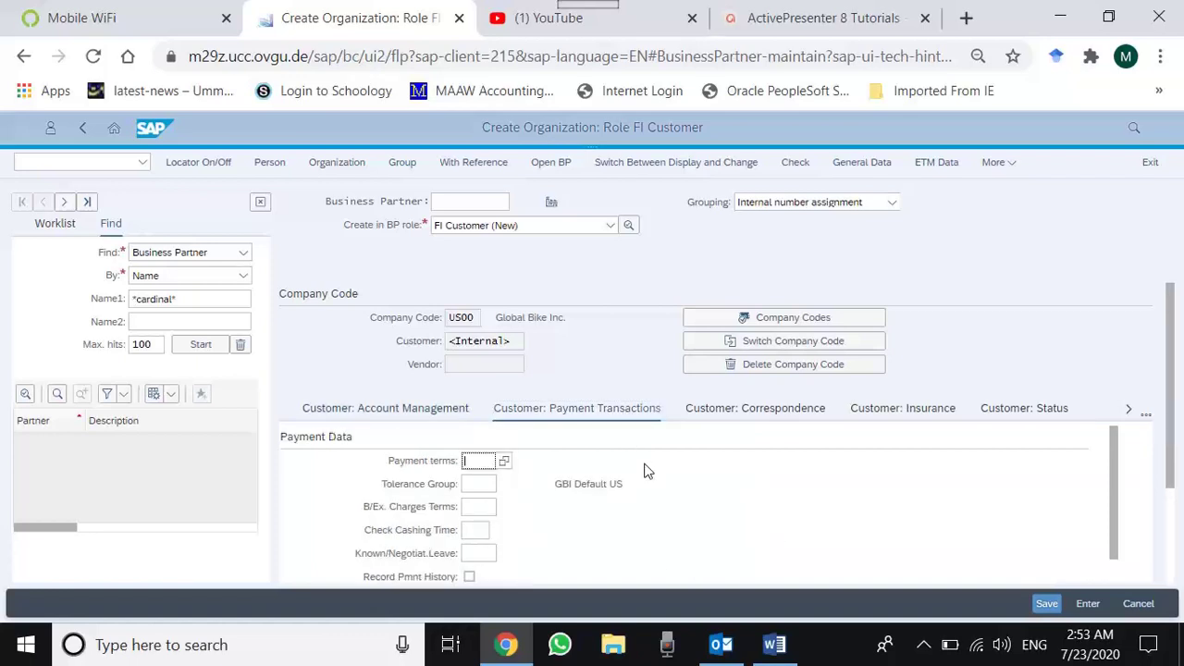
pyautogui.click(475, 463)
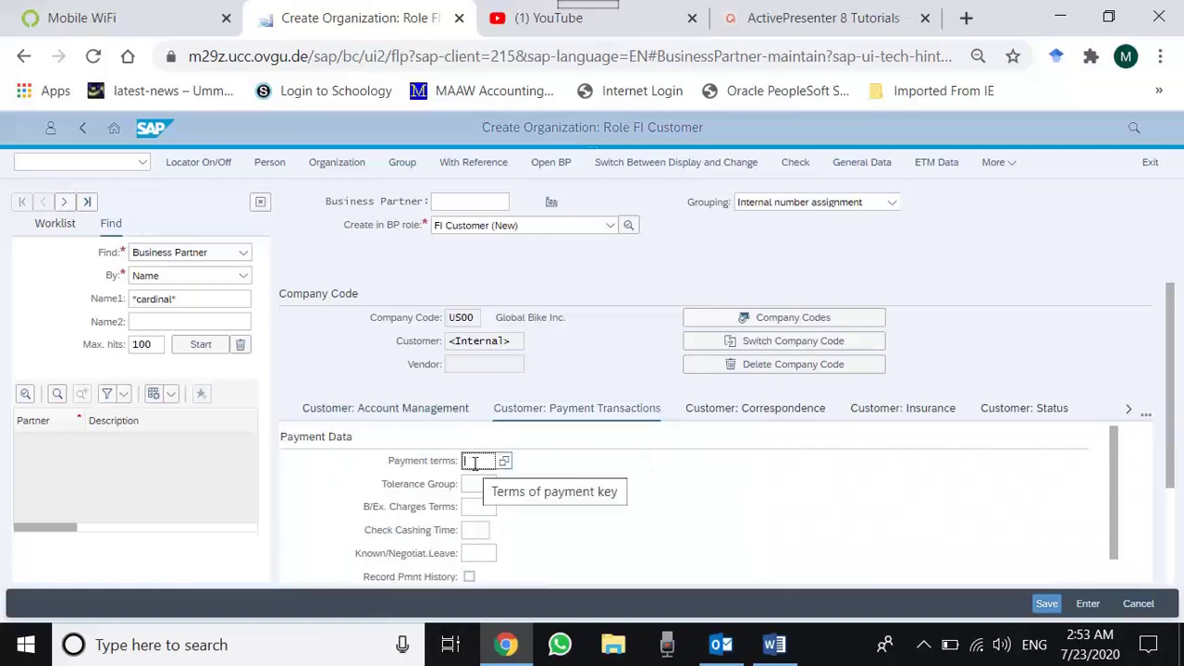
pyautogui.write('0001')
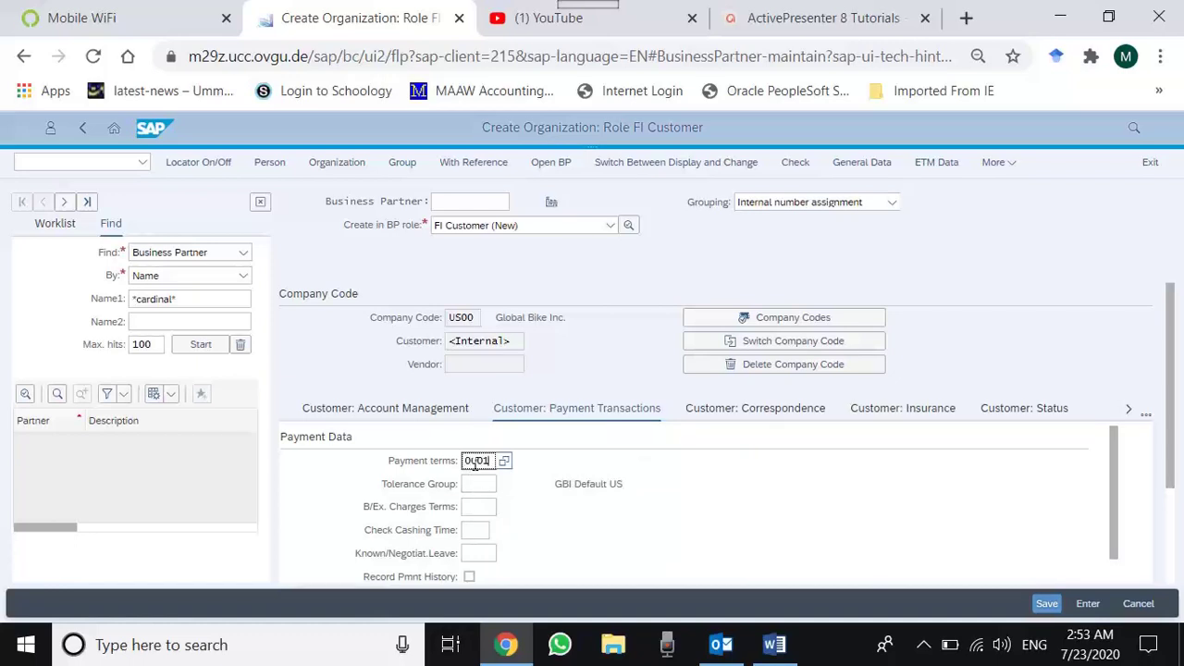
pyautogui.press('BackSpace')
pyautogui.click(504, 462)
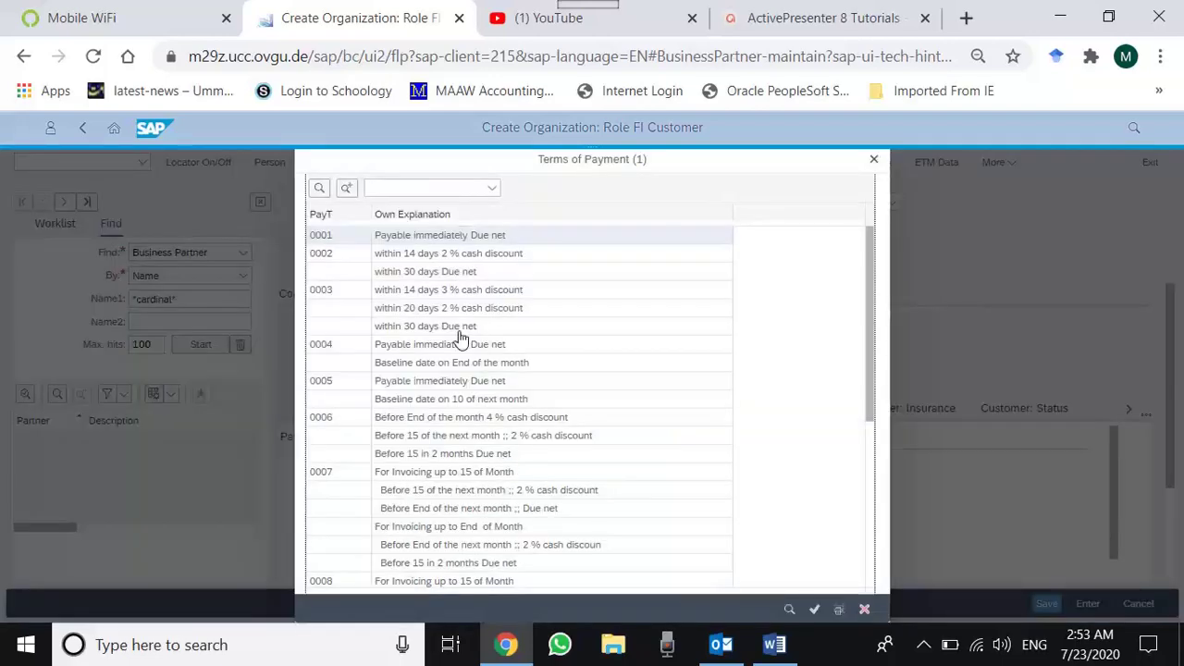
pyautogui.click(460, 259)
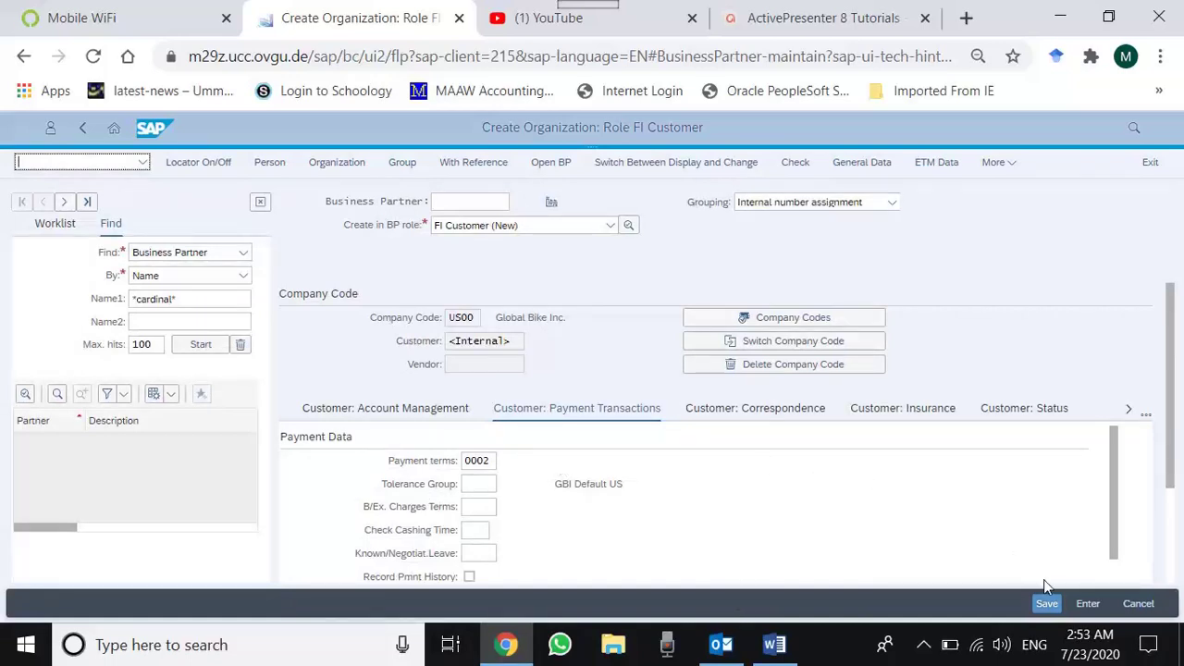
pyautogui.click(1046, 604)
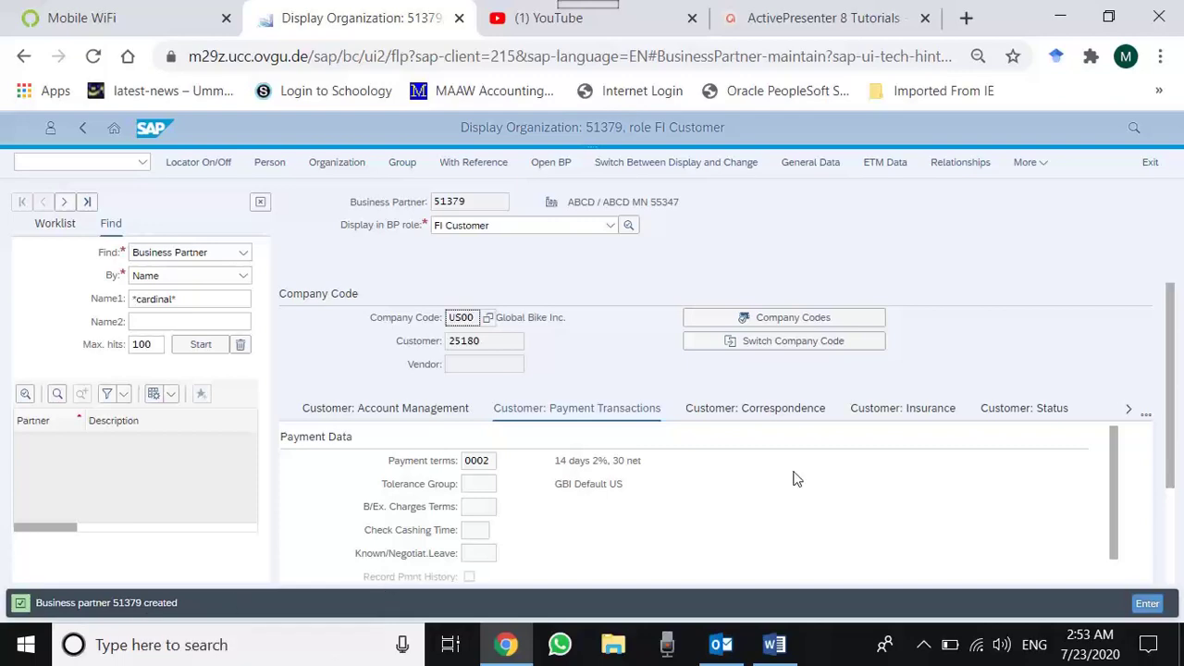
# - Scroll to review the newly saved FI Customer business partner
pyautogui.moveTo(1172, 384)
pyautogui.mouseDown()
pyautogui.moveTo(1183, 527)
pyautogui.moveTo(1179, 373)
pyautogui.mouseUp()
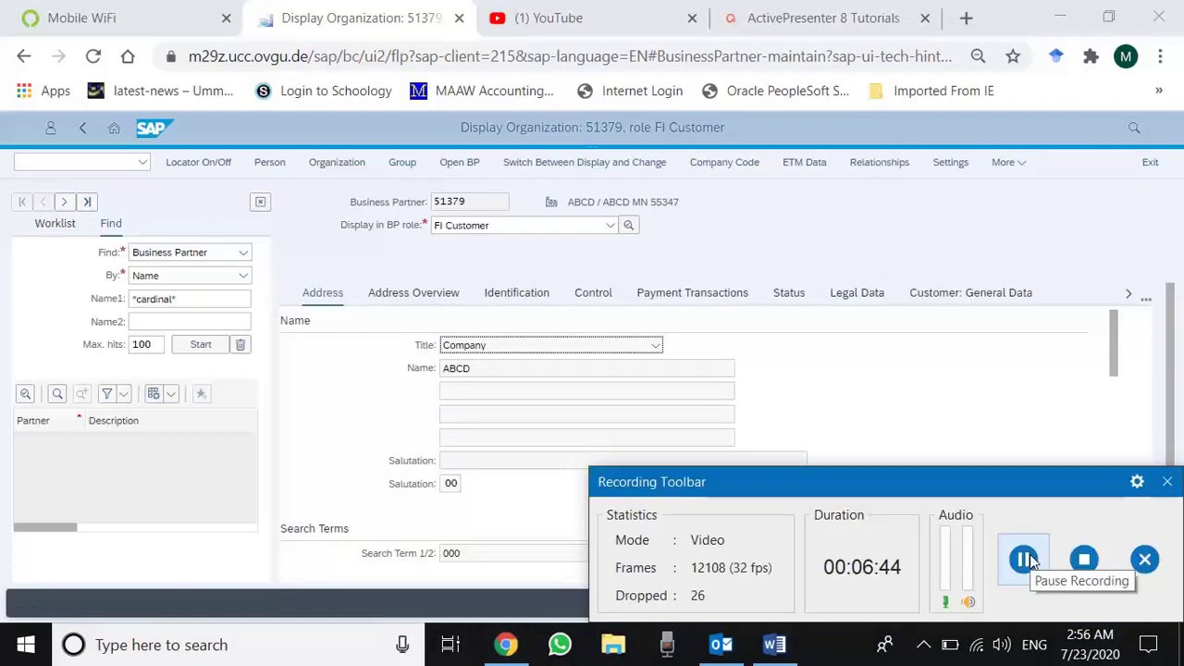
# - Review the partner's roles, then show Customer: General Data and select the assigned customer number under account group DEBI
pyautogui.click(1167, 487)
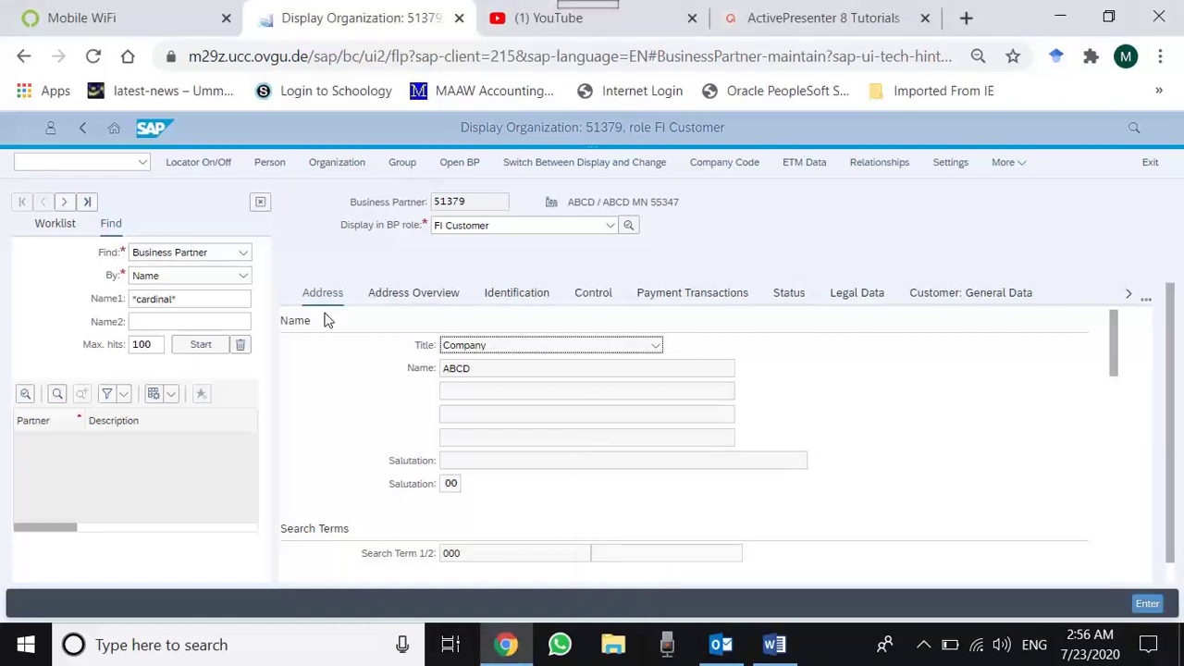
pyautogui.click(518, 231)
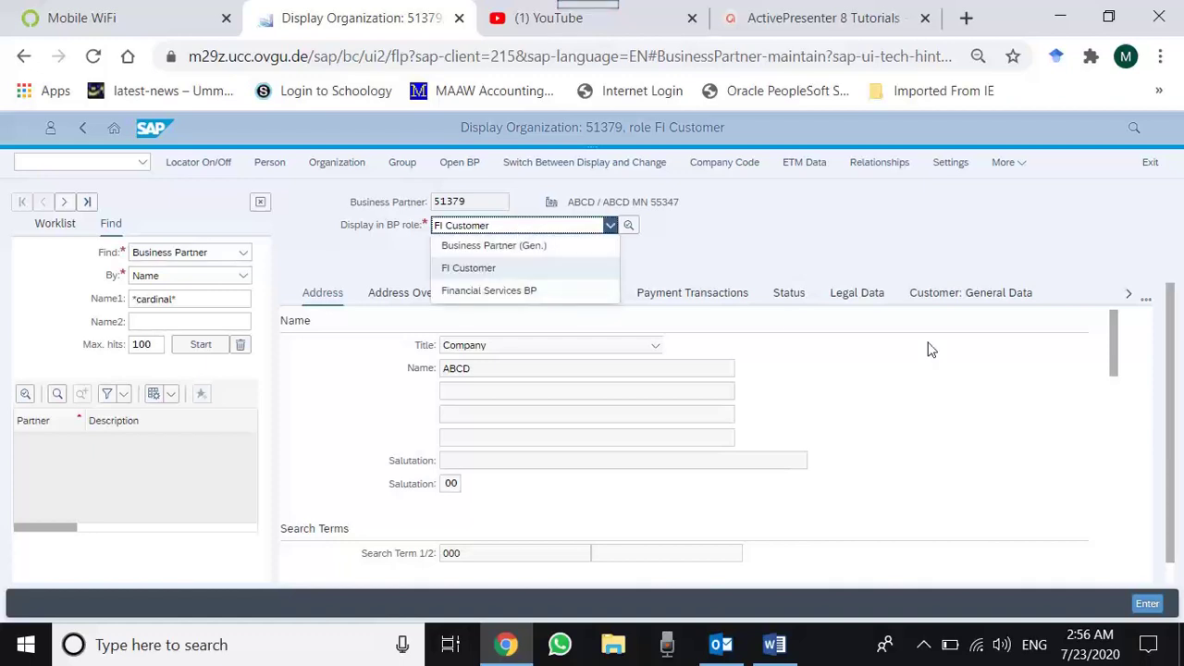
pyautogui.click(967, 300)
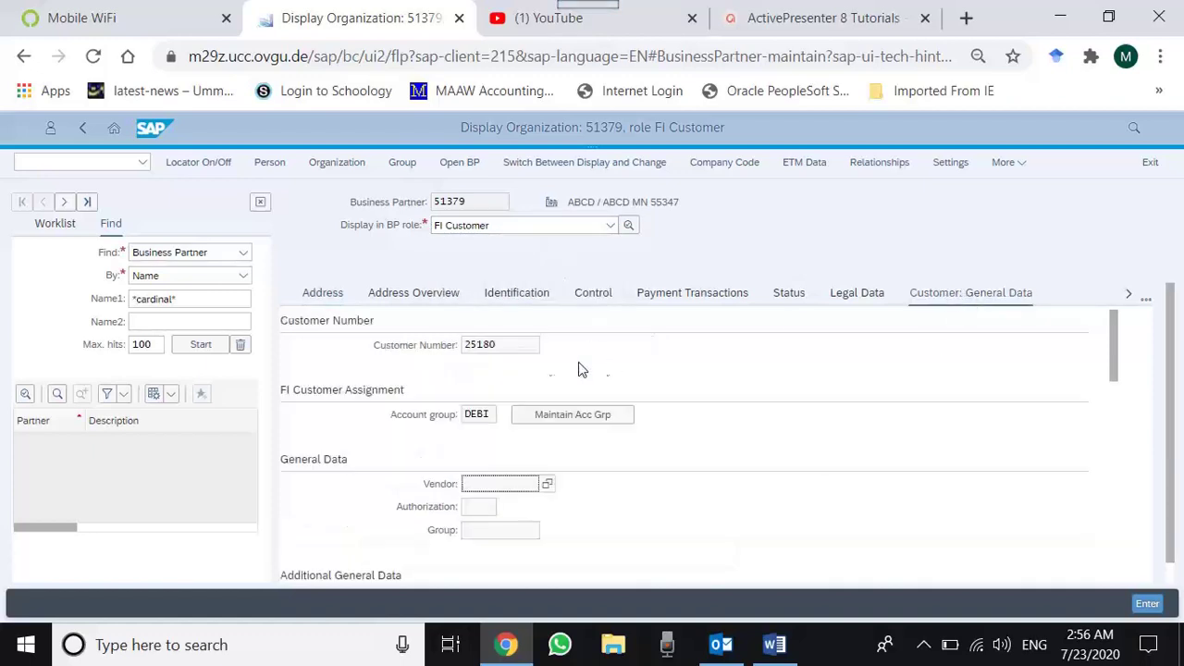
pyautogui.click(523, 344)
pyautogui.moveTo(523, 344); pyautogui.dragTo(453, 346)
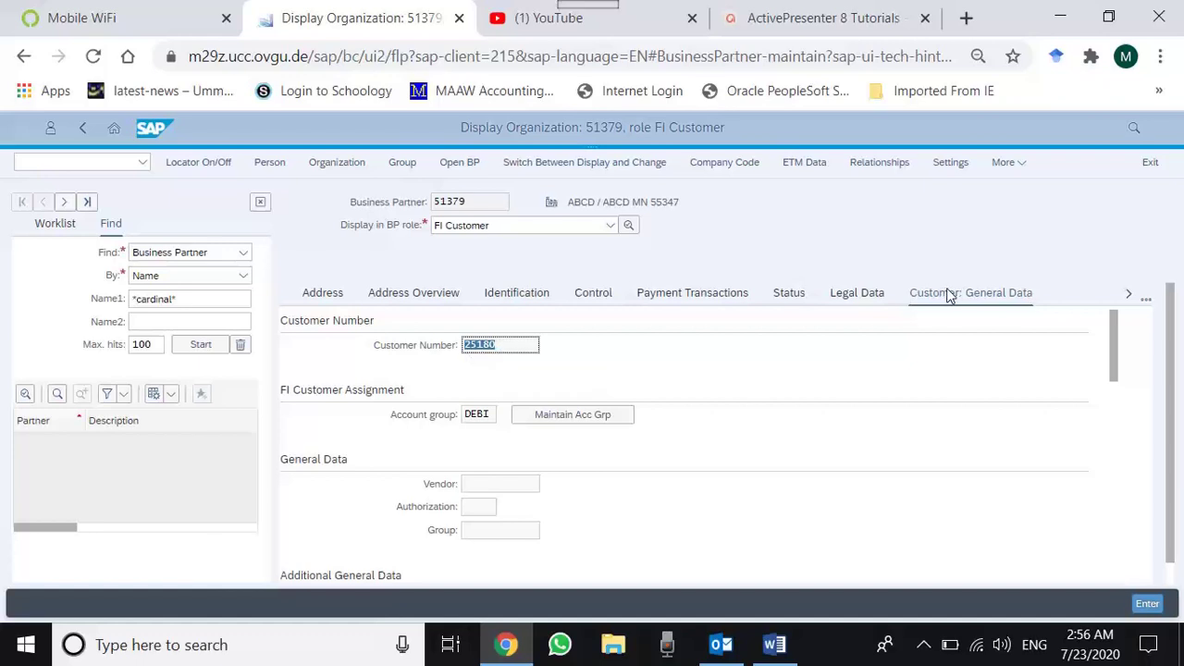
pyautogui.click(482, 201)
pyautogui.click(467, 344)
pyautogui.click(496, 344)
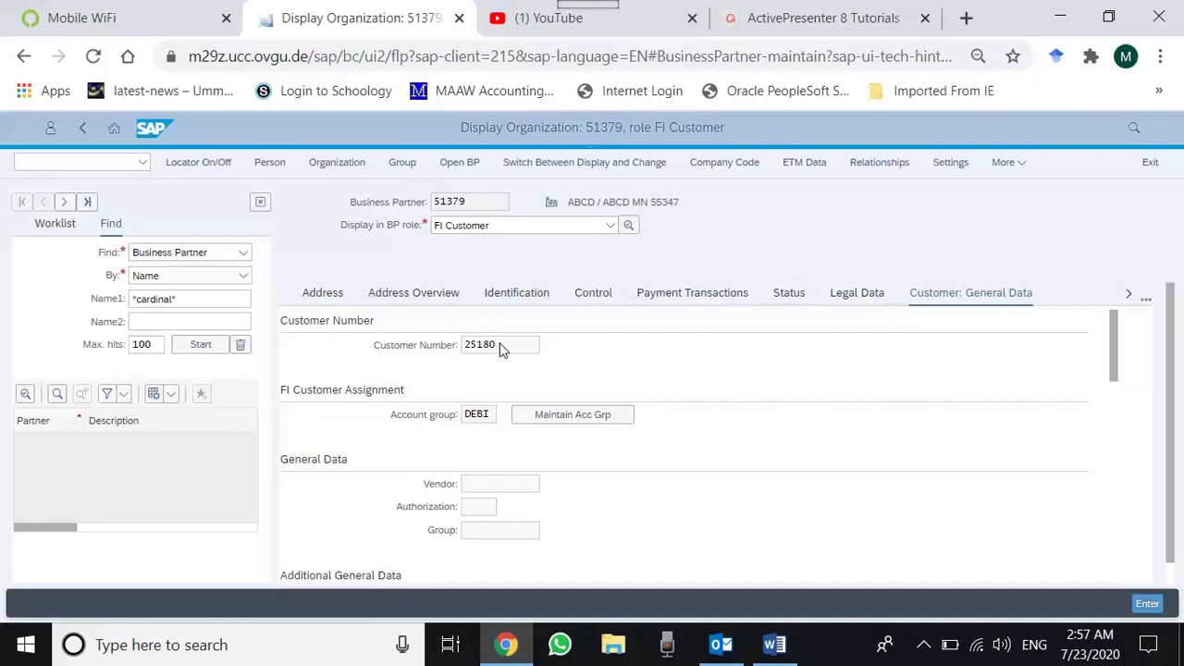
pyautogui.moveTo(496, 345); pyautogui.dragTo(446, 351)
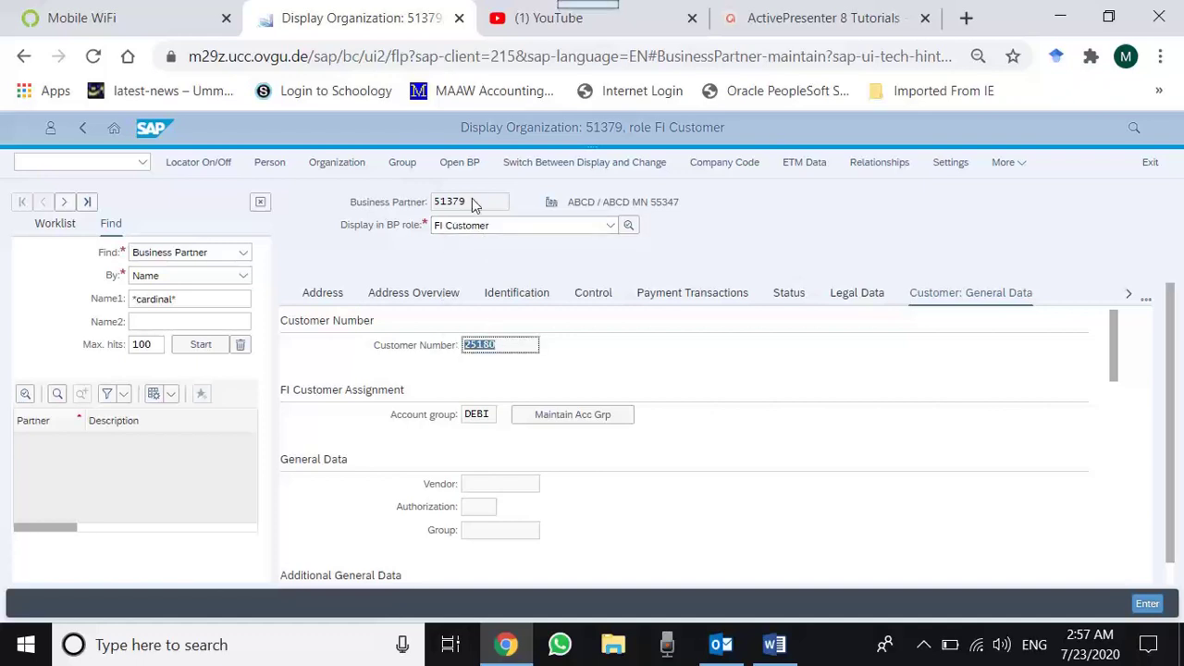
pyautogui.moveTo(467, 201); pyautogui.dragTo(428, 209)
pyautogui.moveTo(520, 351); pyautogui.dragTo(453, 348)
pyautogui.click(924, 645)
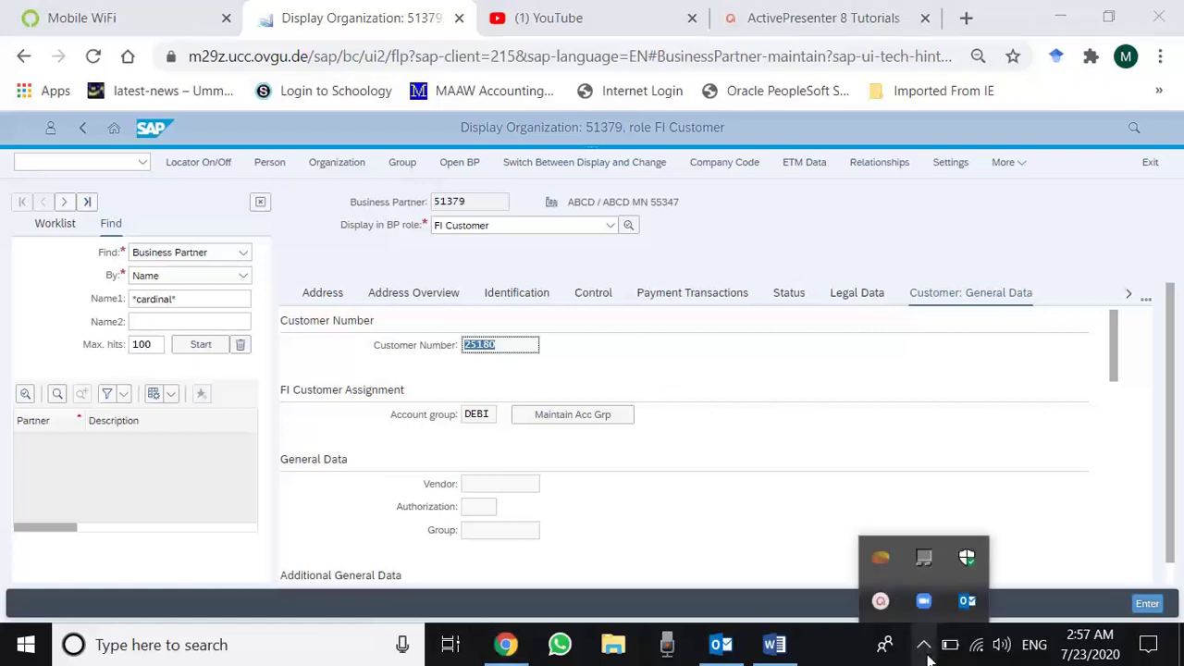
pyautogui.click(879, 601)
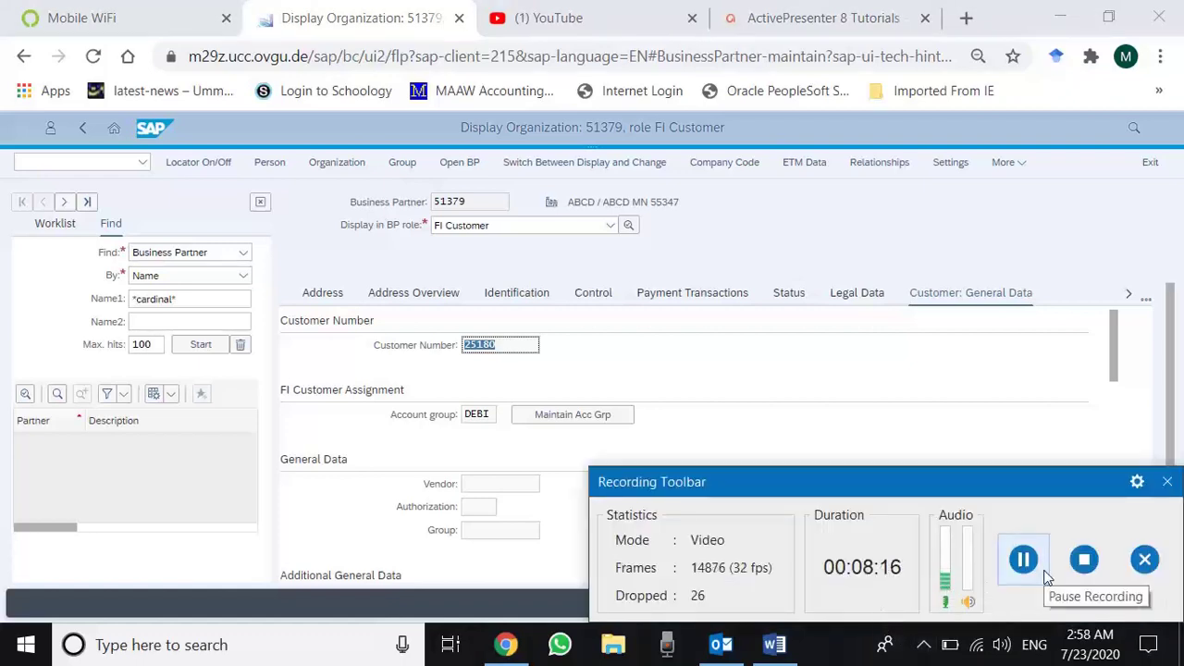